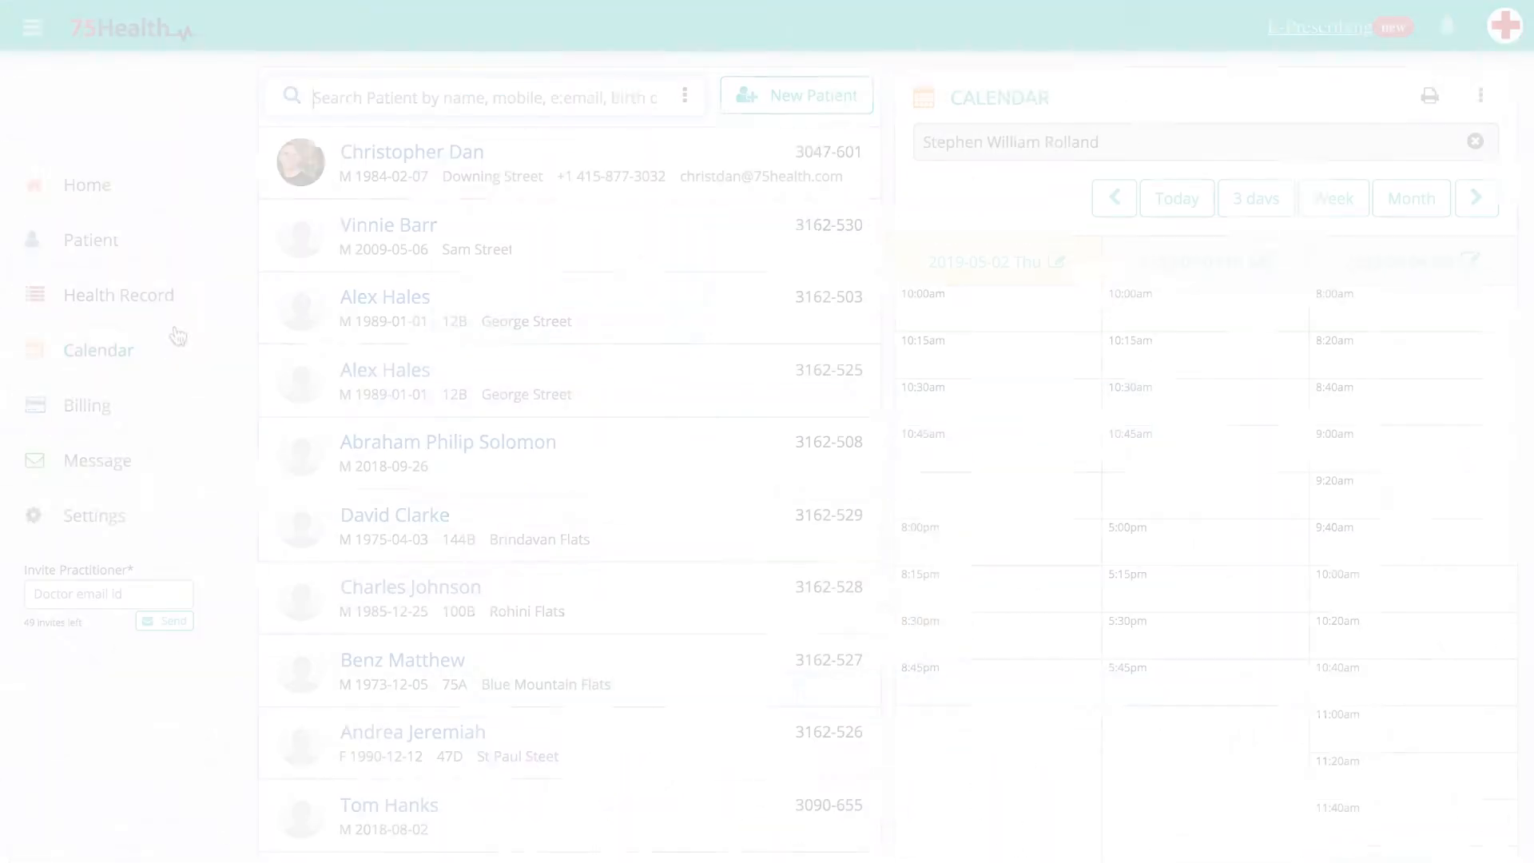
Step: Open the calendar, clear the current doctor and select the first doctor in the list
{"action": "left_click", "coordinate": [160, 353]}
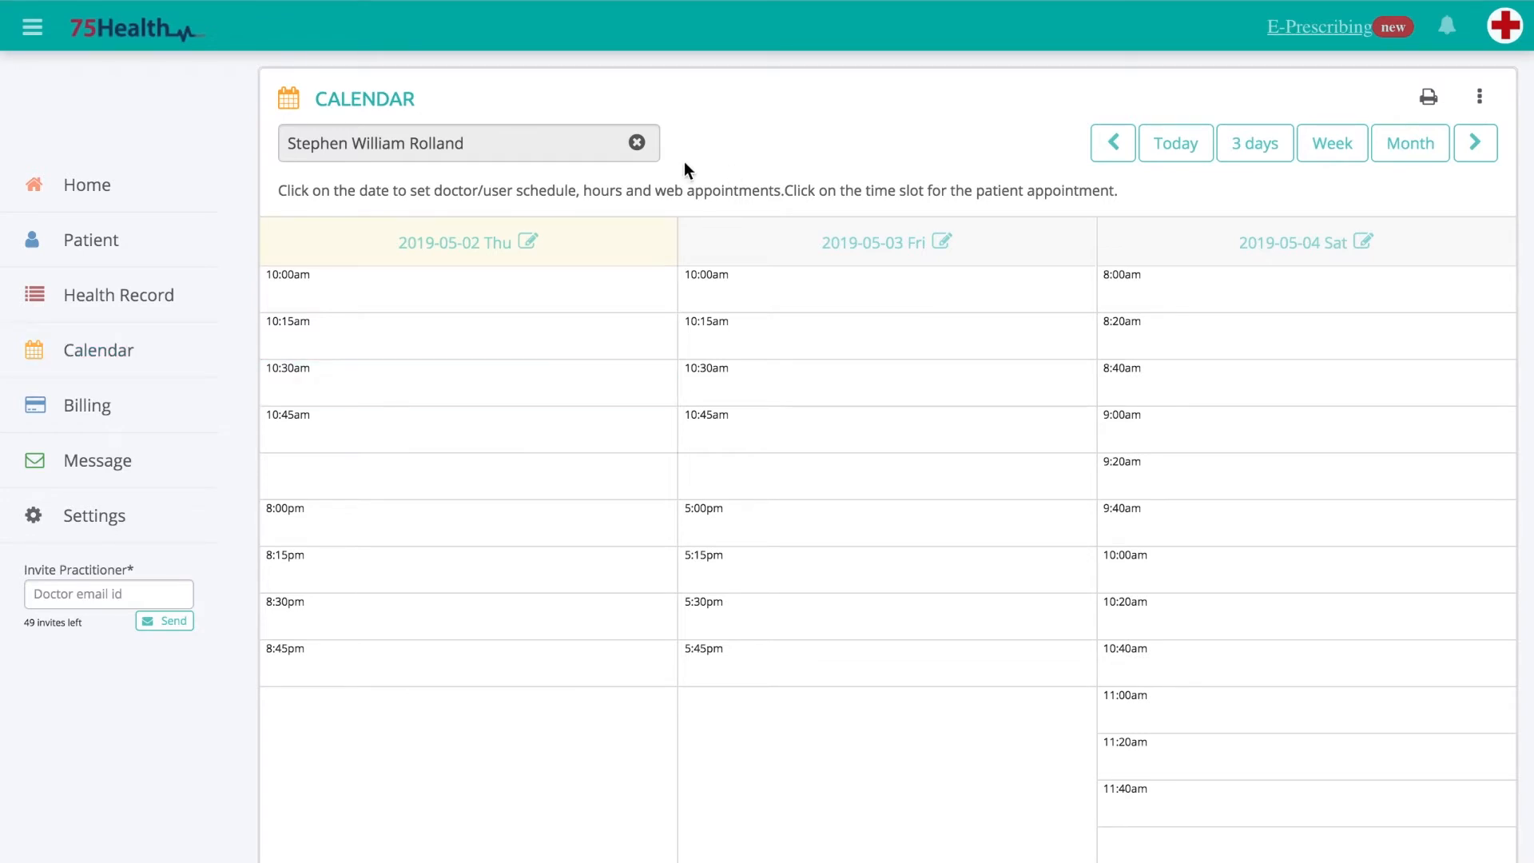
{"action": "left_click", "coordinate": [636, 144]}
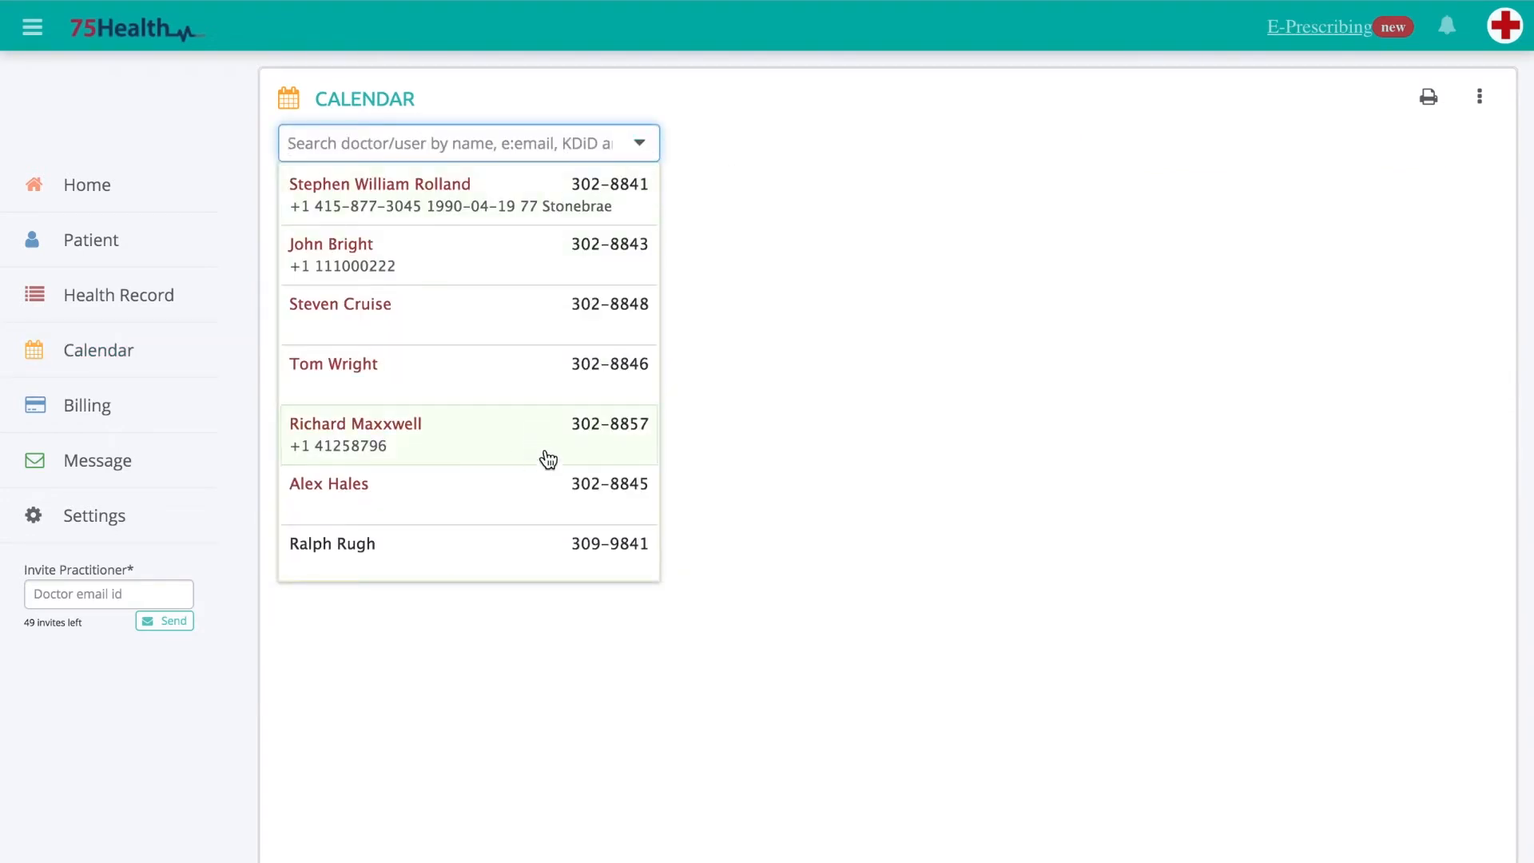
{"action": "left_click", "coordinate": [520, 221]}
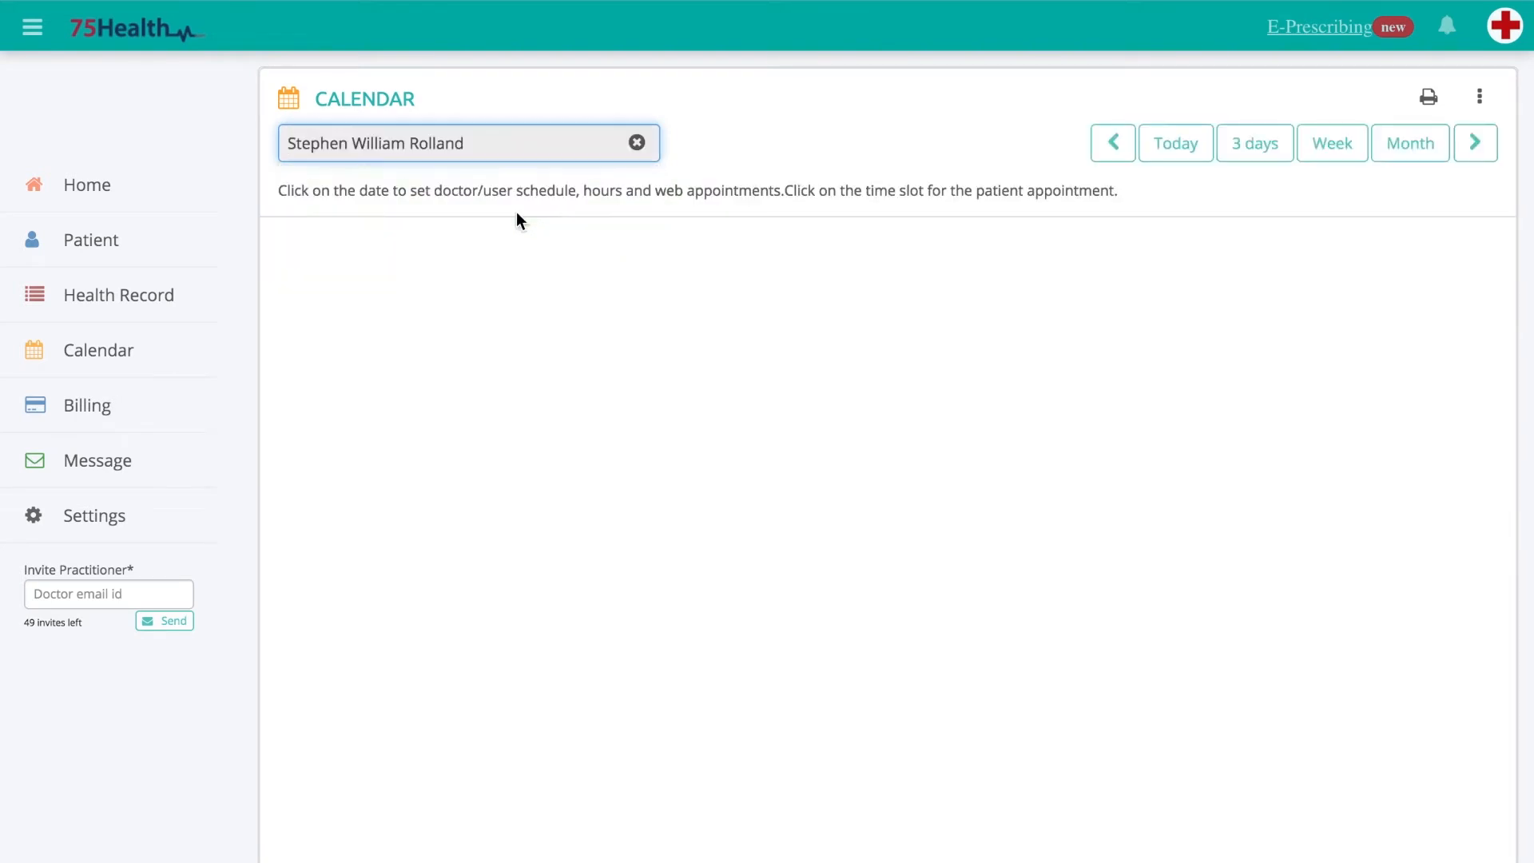
Step: Review the doctor's calendar in the today, 3-day, week and month views, and browse the previous and next three days
{"action": "left_click", "coordinate": [1174, 143]}
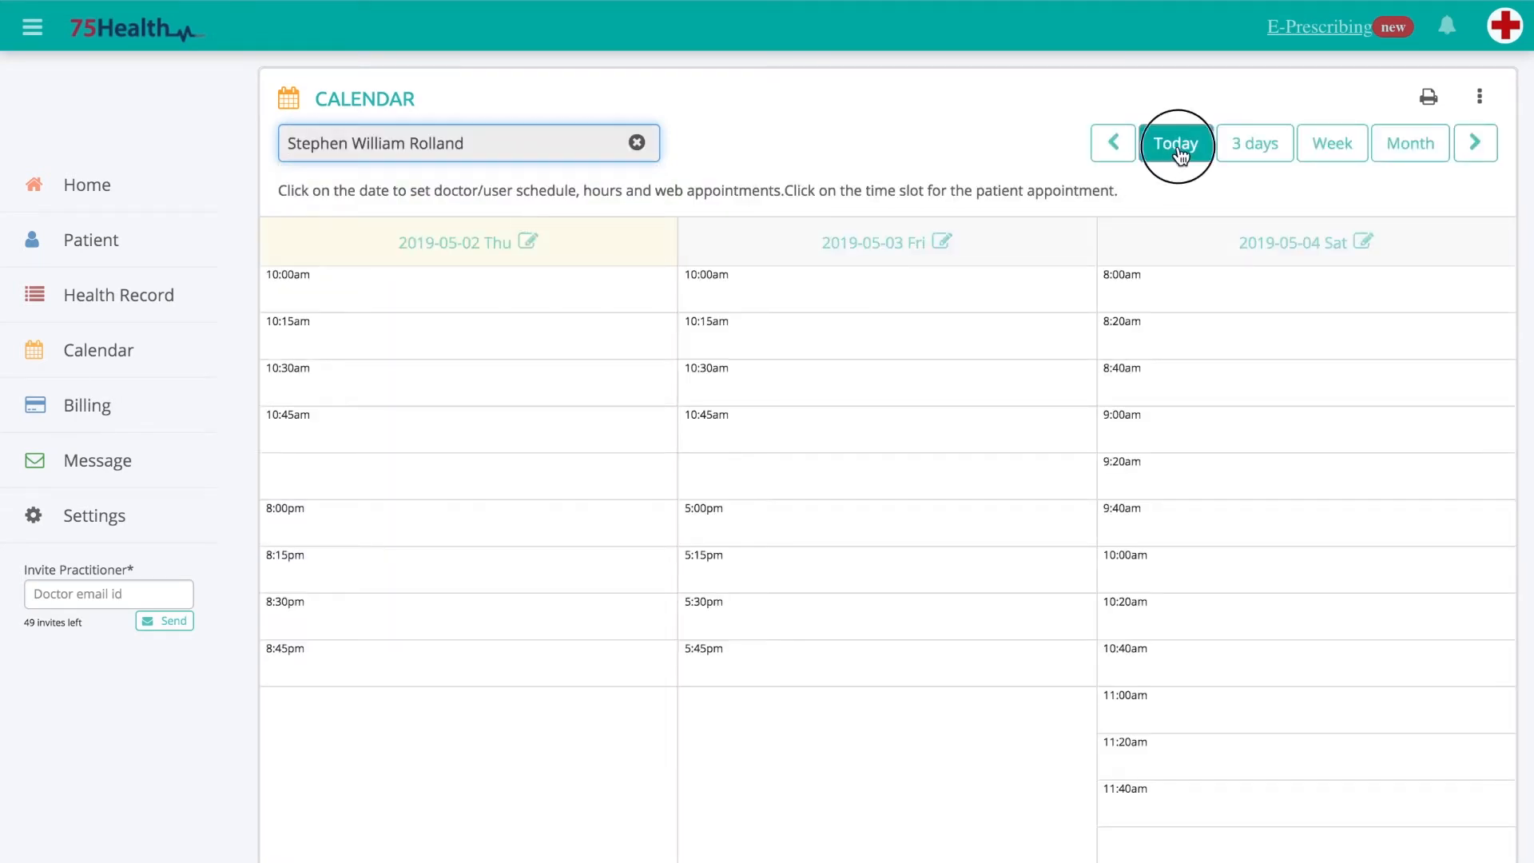
{"action": "left_click", "coordinate": [1234, 144]}
{"action": "left_click", "coordinate": [1332, 145]}
{"action": "left_click", "coordinate": [1396, 159]}
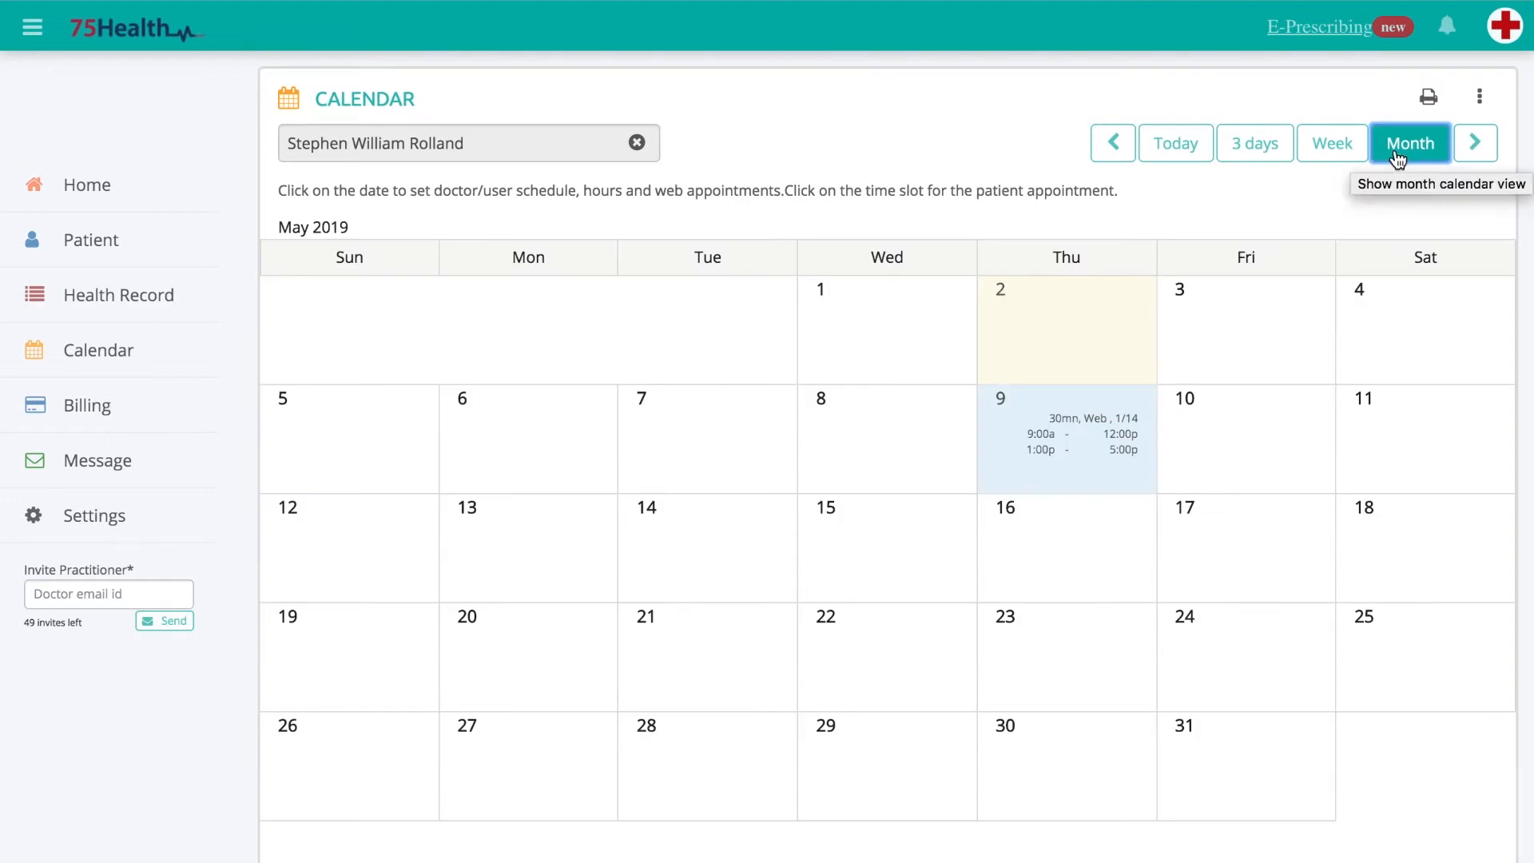
{"action": "left_click", "coordinate": [1254, 143]}
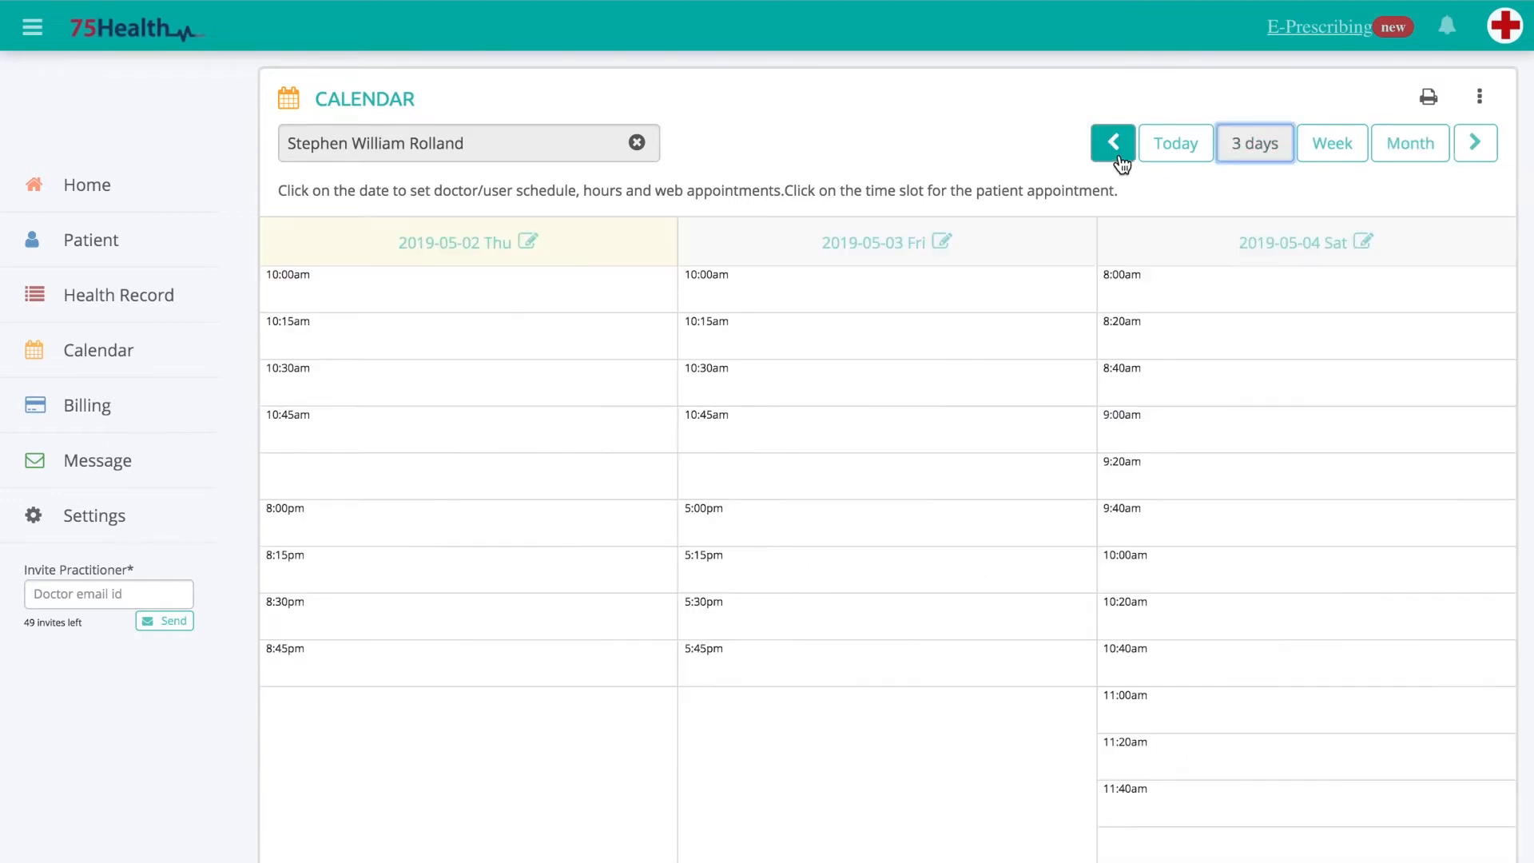
{"action": "left_click", "coordinate": [1118, 155]}
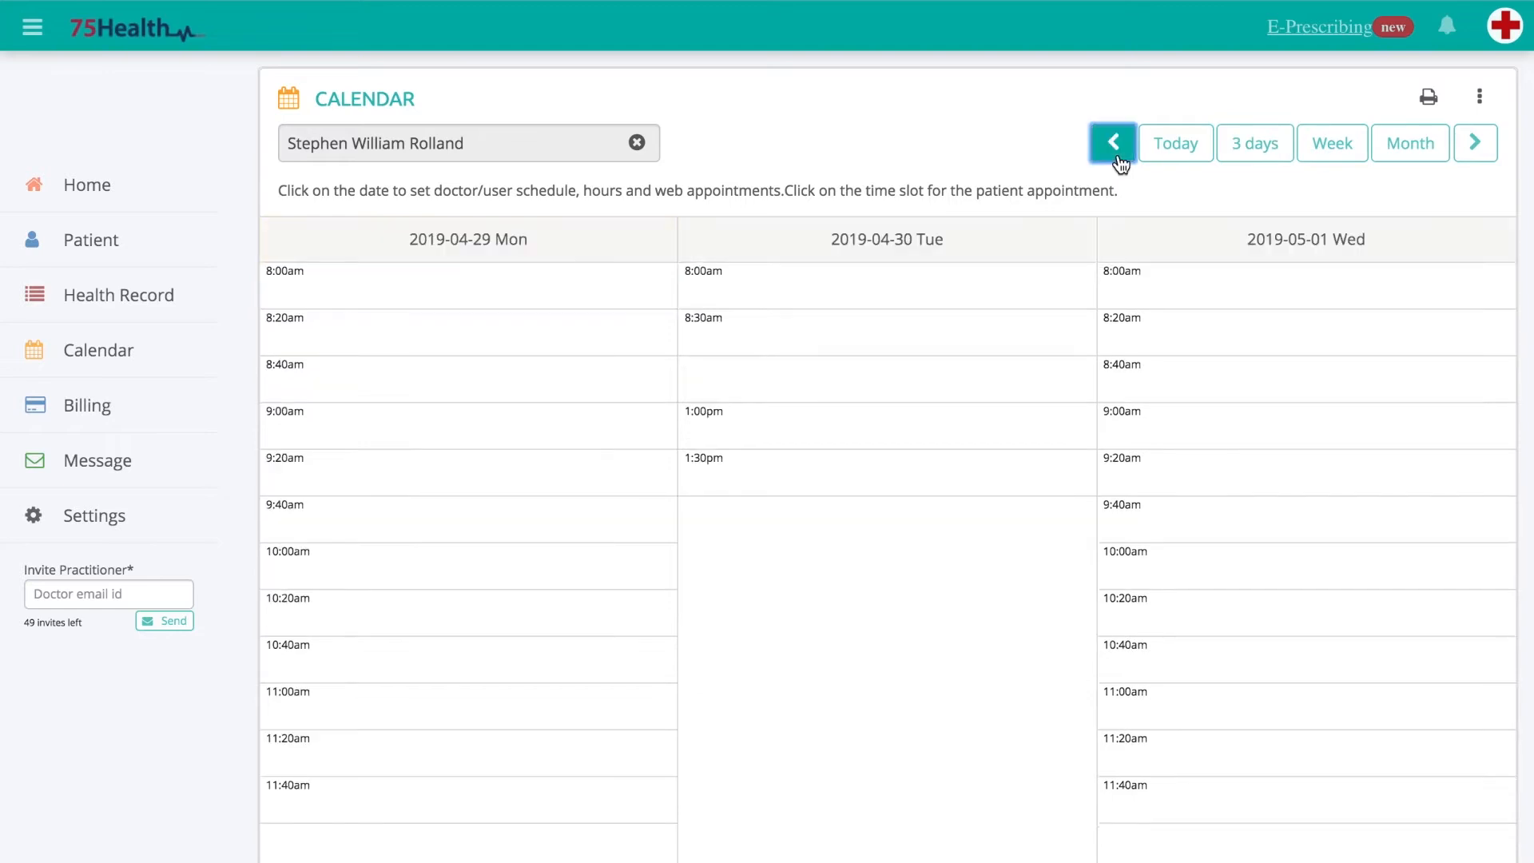
{"action": "left_click", "coordinate": [1474, 143]}
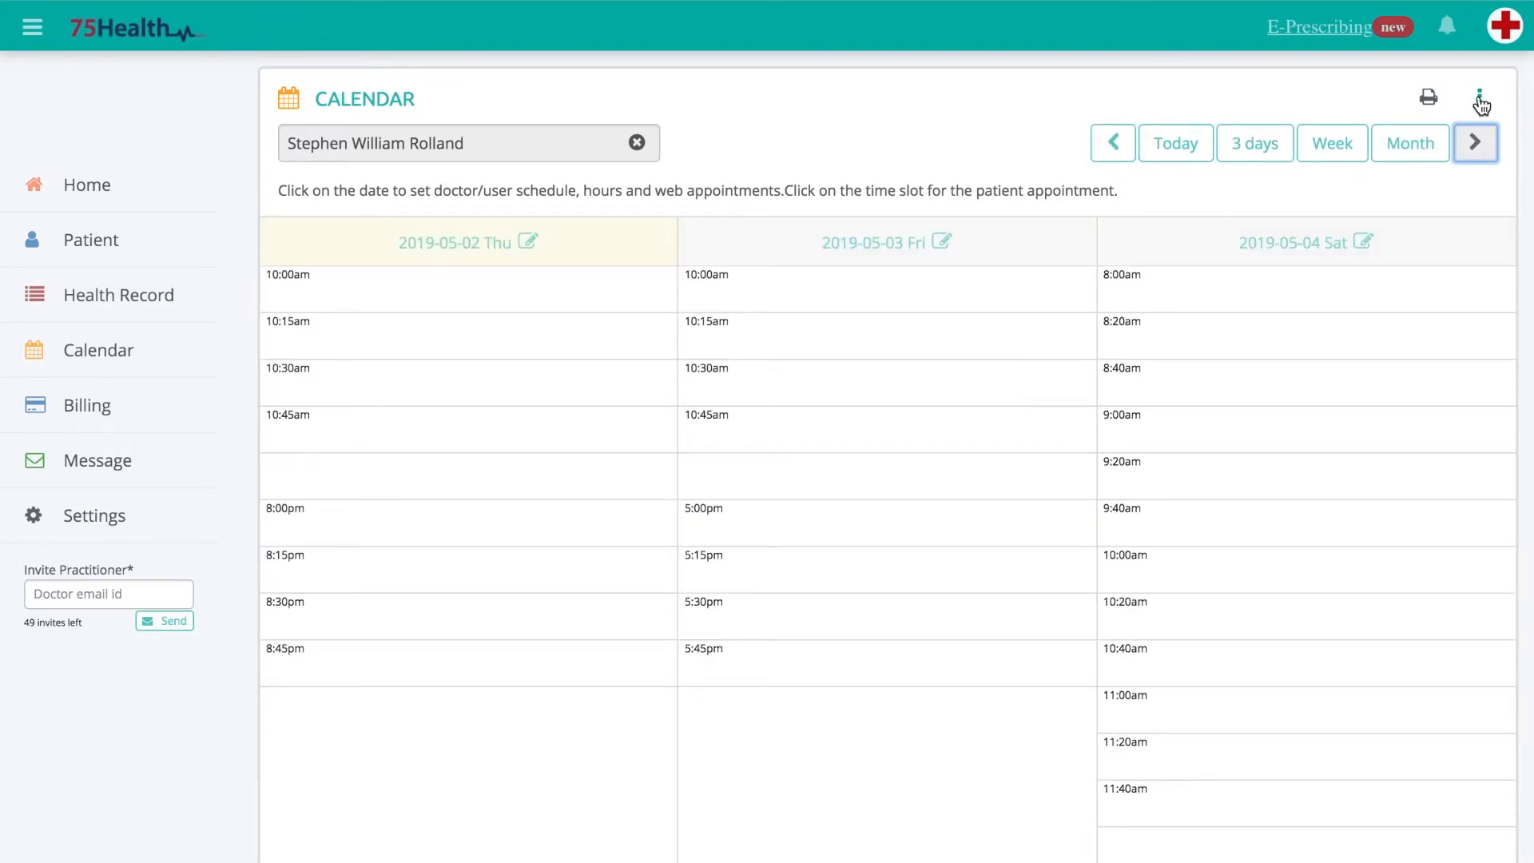
Step: Mark 2019-05-02 as a non-working day in the doctor's schedule and save it
{"action": "left_click", "coordinate": [491, 254]}
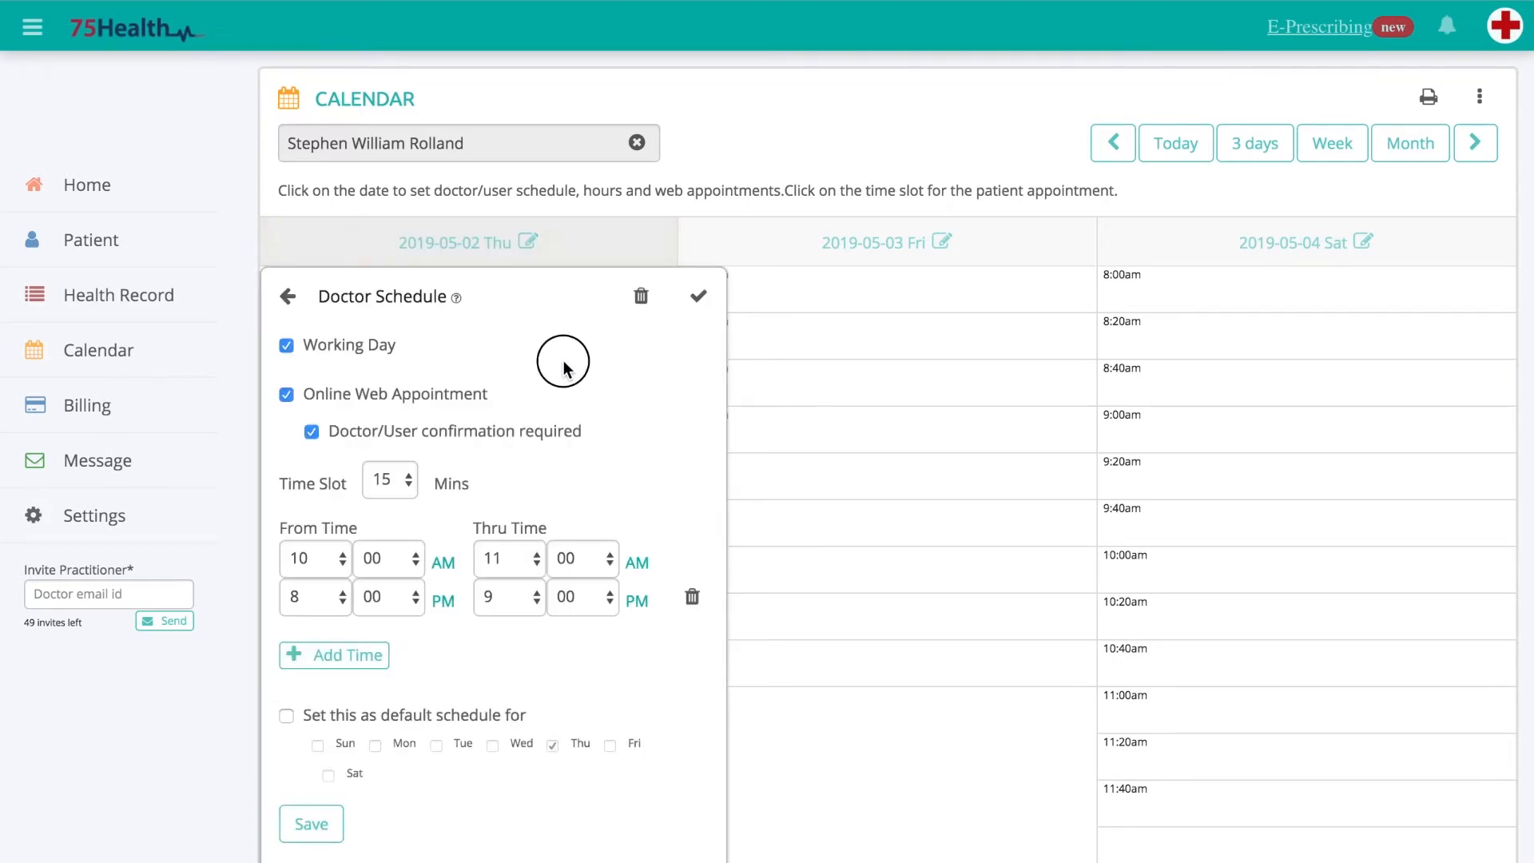
{"action": "left_click_drag", "start_coordinate": [563, 361], "coordinate": [563, 281]}
{"action": "left_click", "coordinate": [595, 356]}
{"action": "scroll", "coordinate": [624, 428], "scroll_direction": "down", "scroll_amount": 1}
{"action": "scroll", "coordinate": [624, 428], "scroll_direction": "down", "scroll_amount": 3}
{"action": "scroll", "coordinate": [624, 429], "scroll_direction": "up", "scroll_amount": 2}
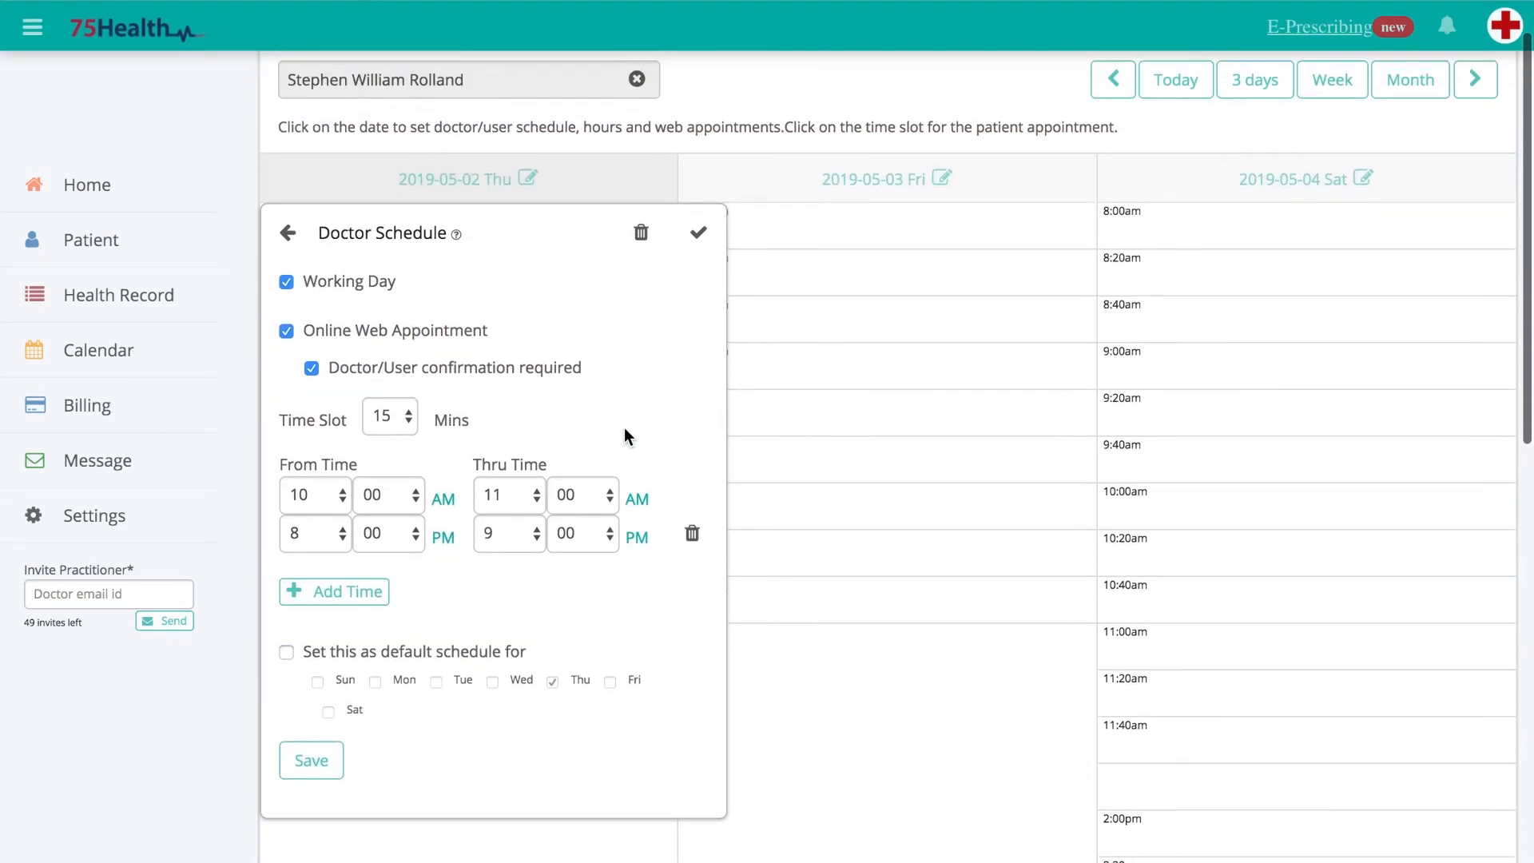
{"action": "left_click", "coordinate": [287, 294]}
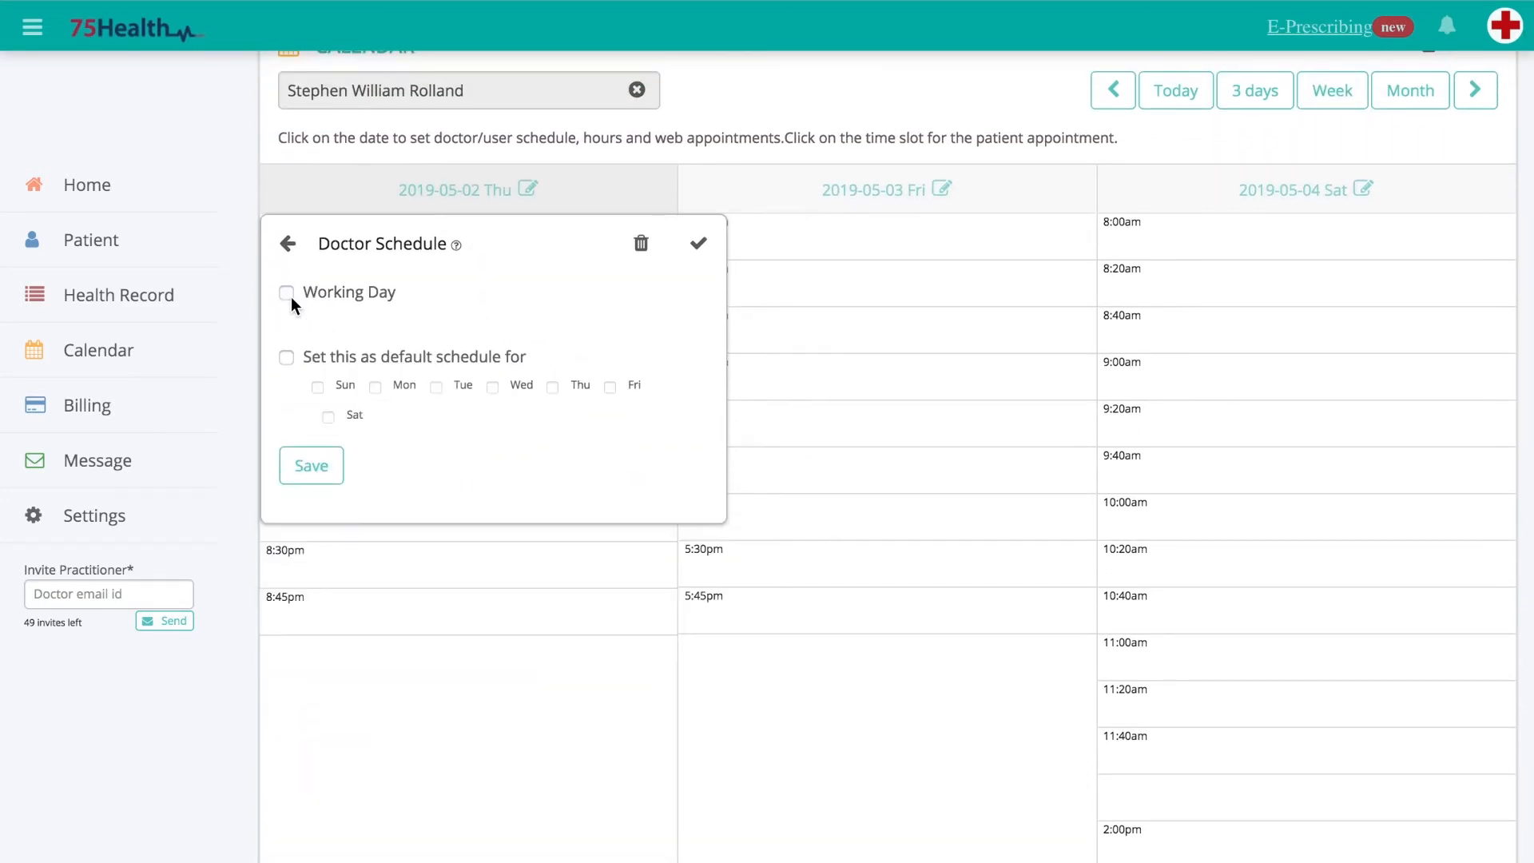
{"action": "left_click", "coordinate": [315, 459]}
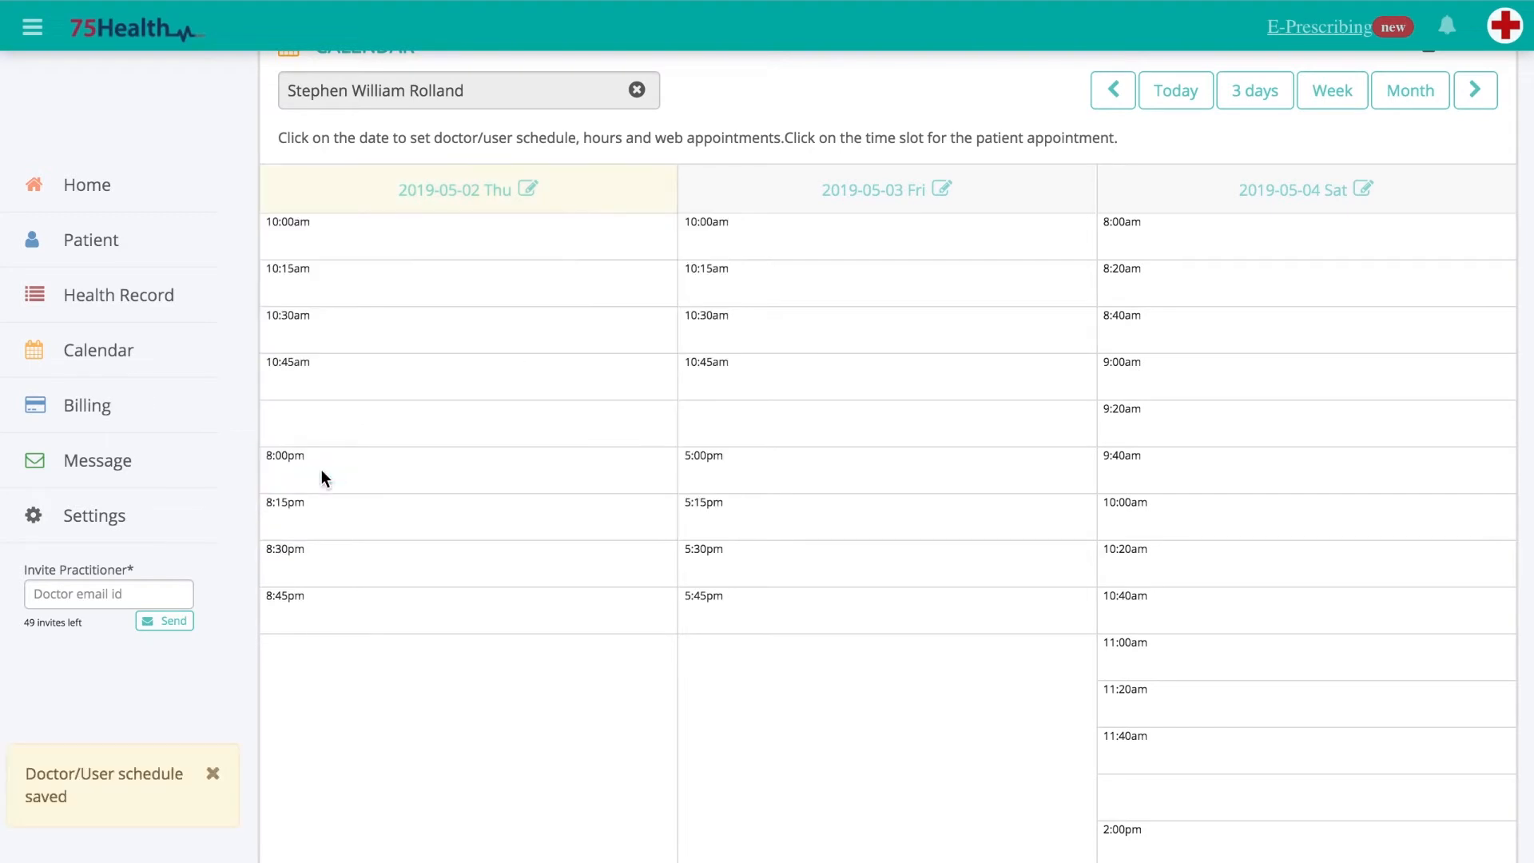
{"action": "left_click", "coordinate": [212, 774]}
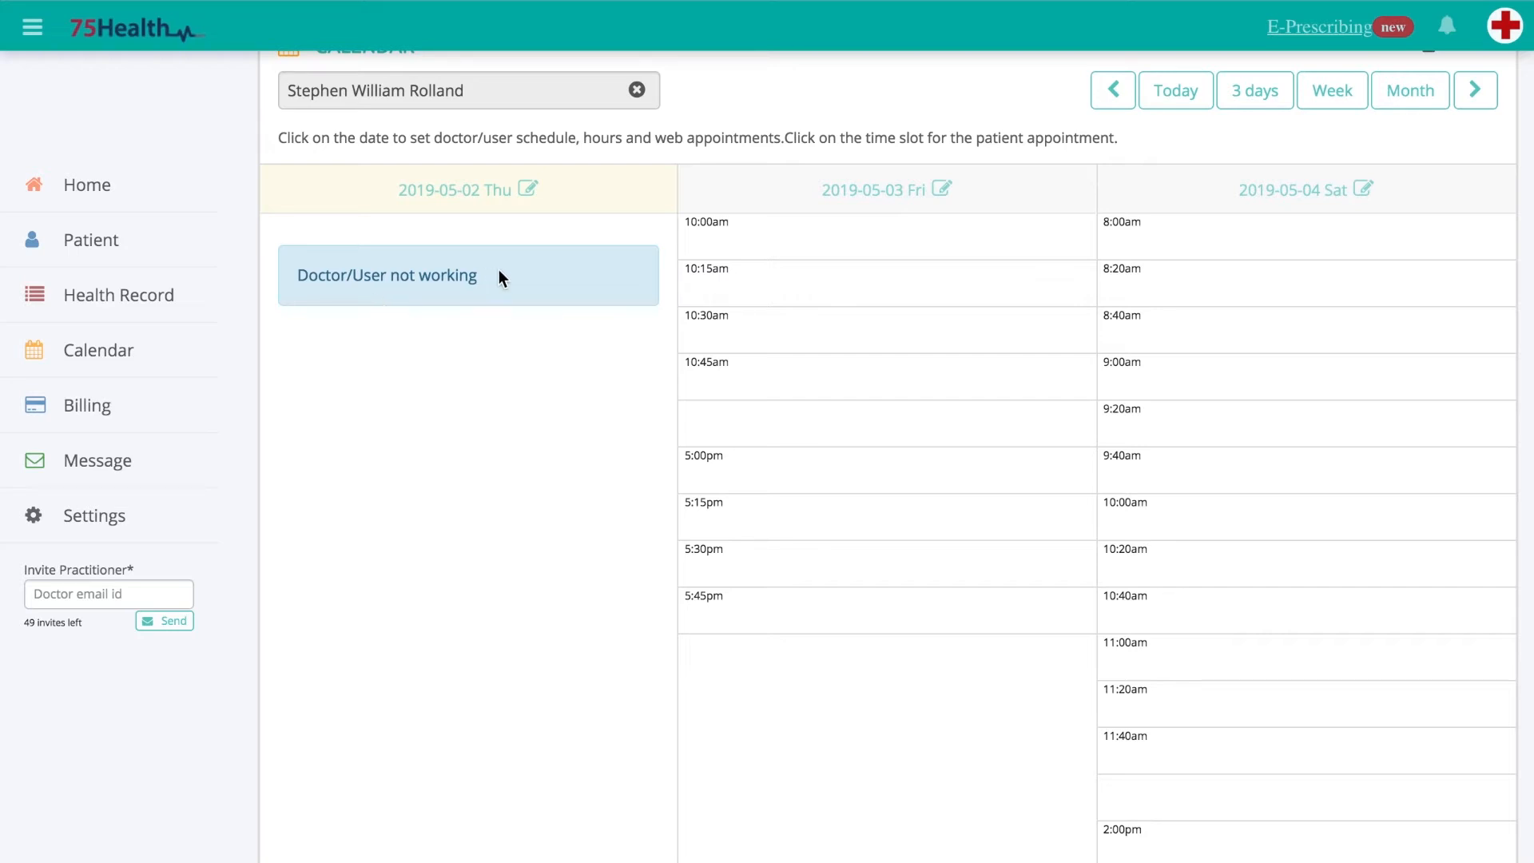
Step: Make 2019-05-02 a working day with online web appointments, doctor/user confirmation required and 15-minute time slots
{"action": "scroll", "coordinate": [487, 264], "scroll_direction": "up", "scroll_amount": 1}
{"action": "left_click", "coordinate": [469, 211]}
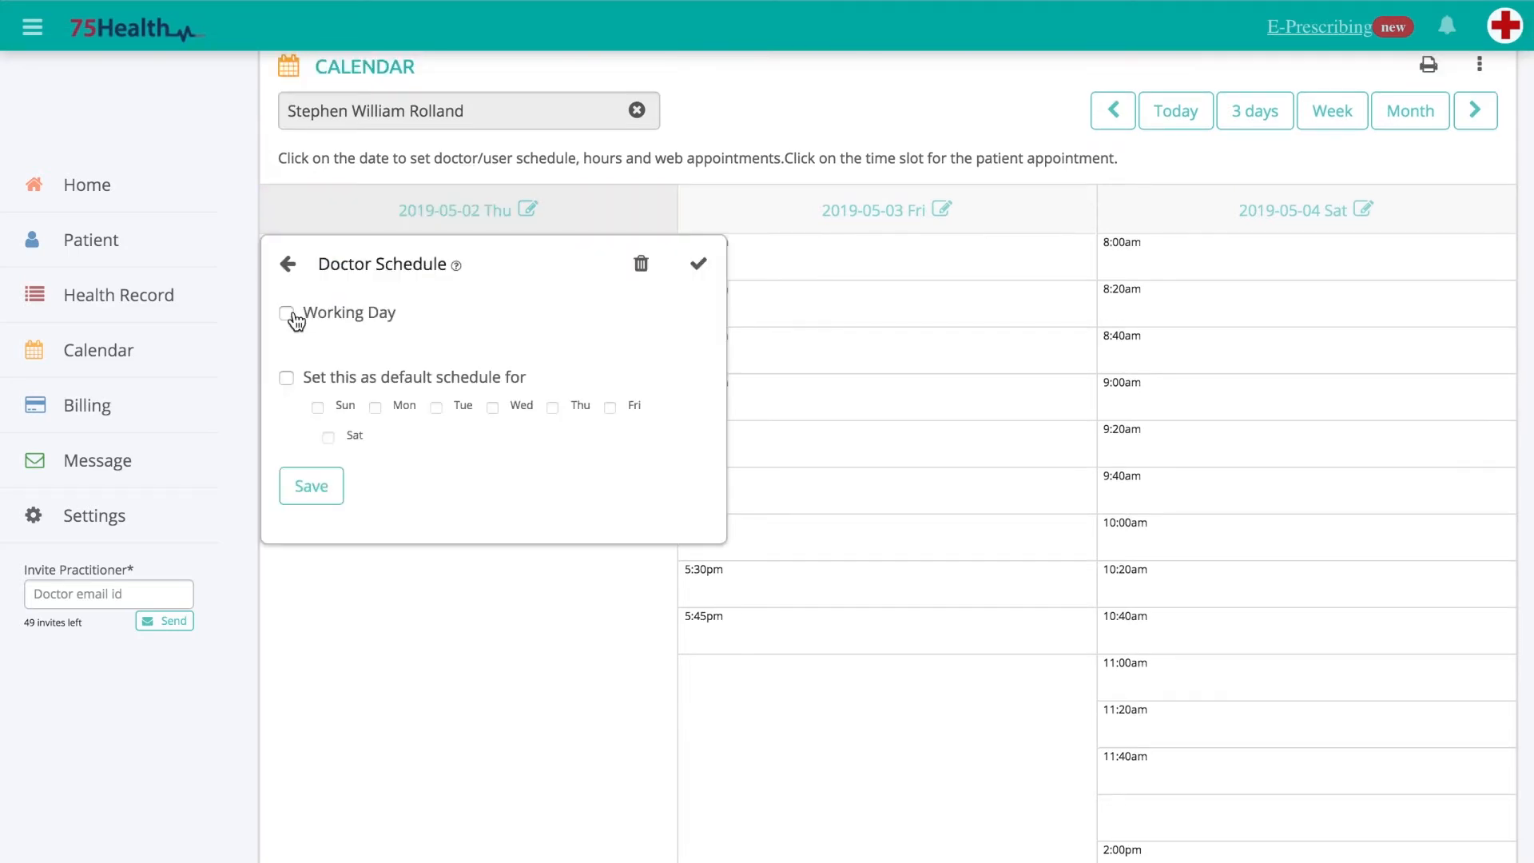
{"action": "left_click", "coordinate": [286, 314]}
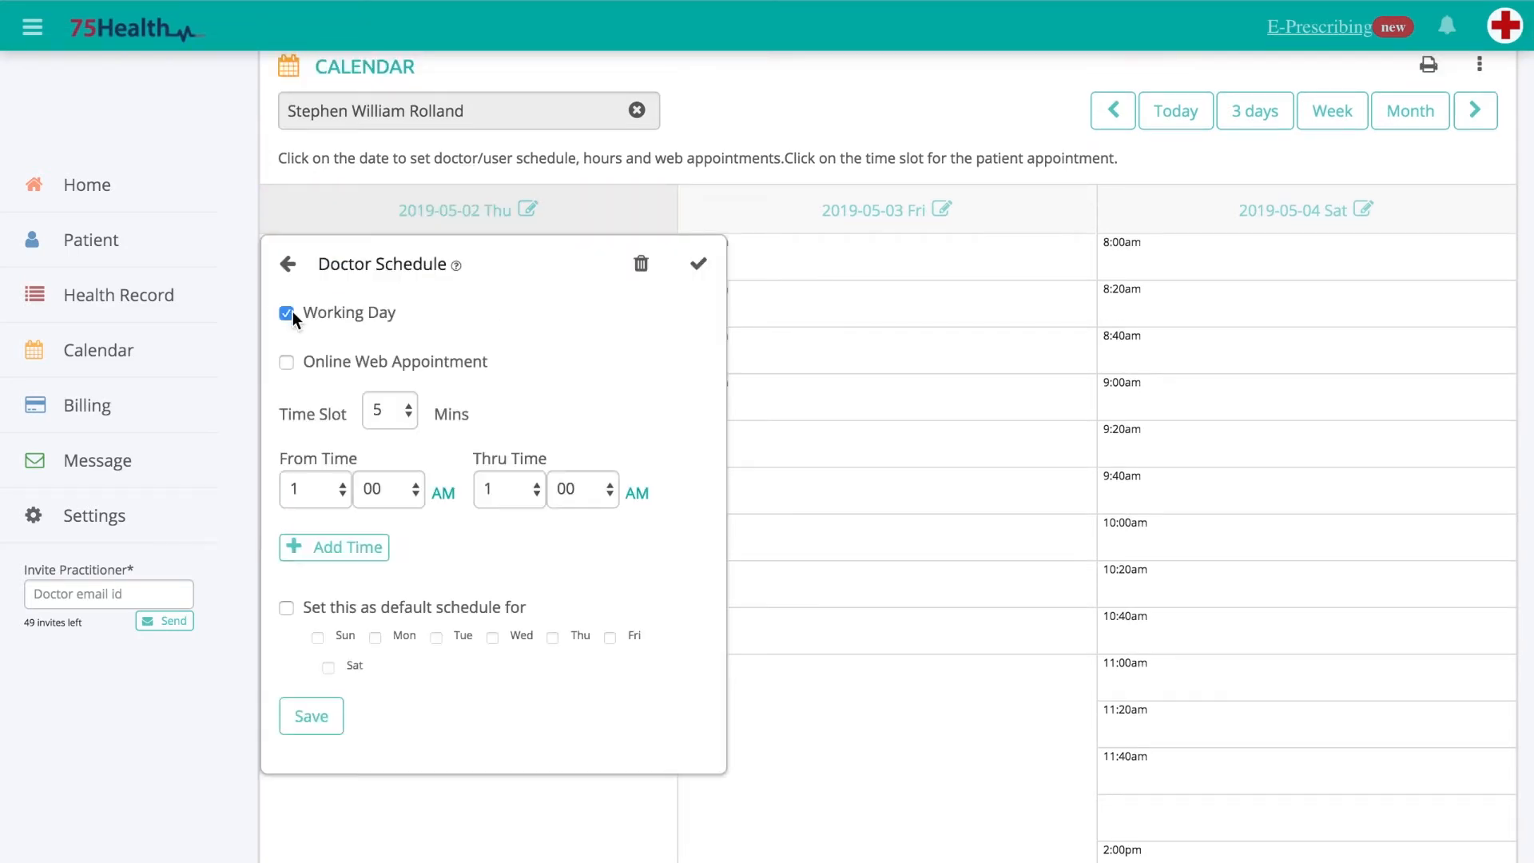
{"action": "left_click", "coordinate": [287, 364]}
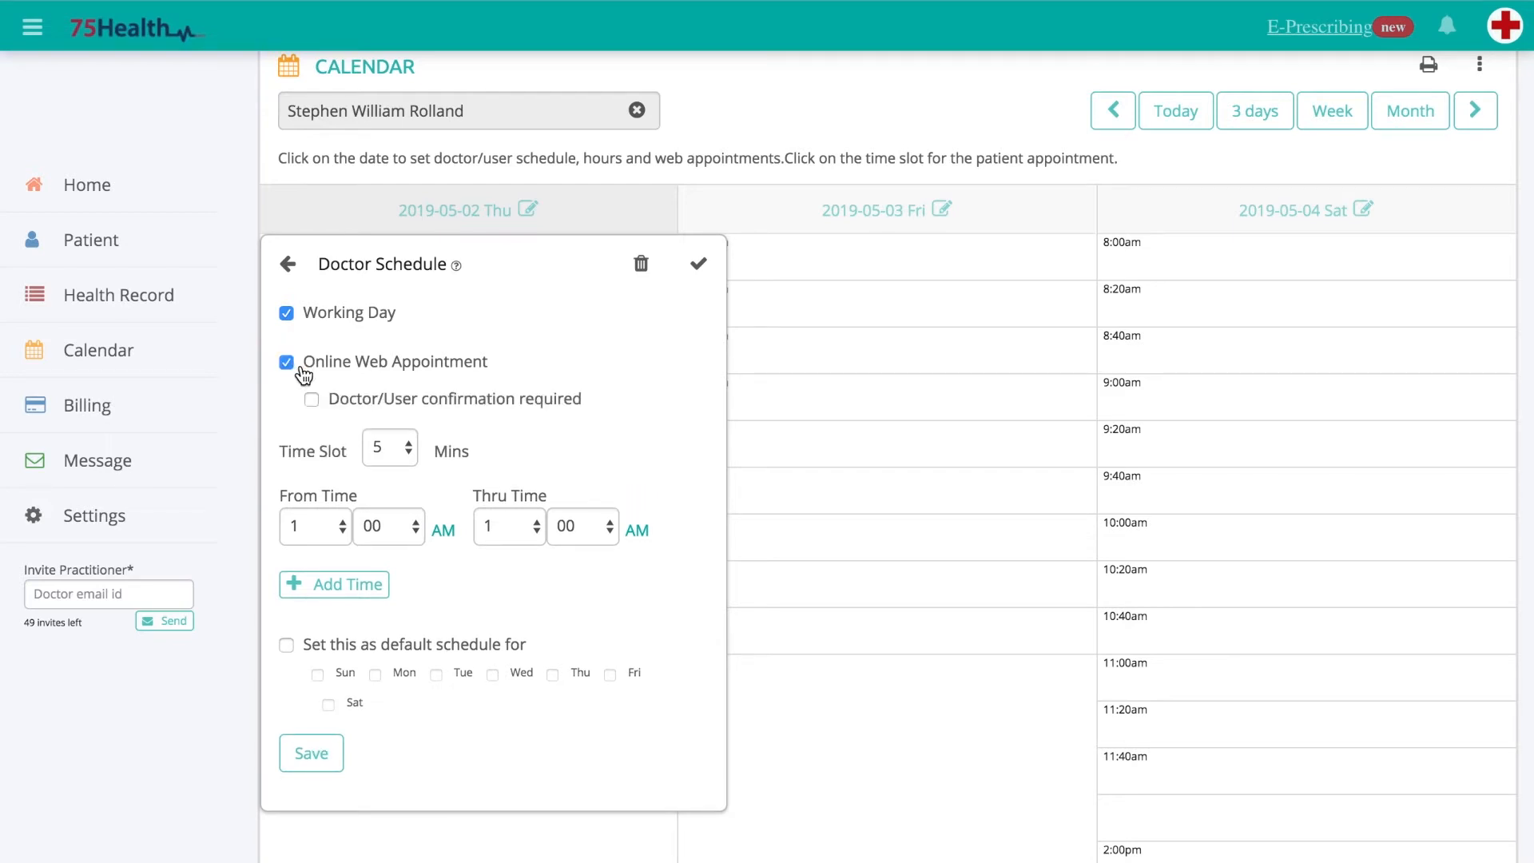
{"action": "left_click", "coordinate": [311, 401]}
{"action": "left_click", "coordinate": [400, 449]}
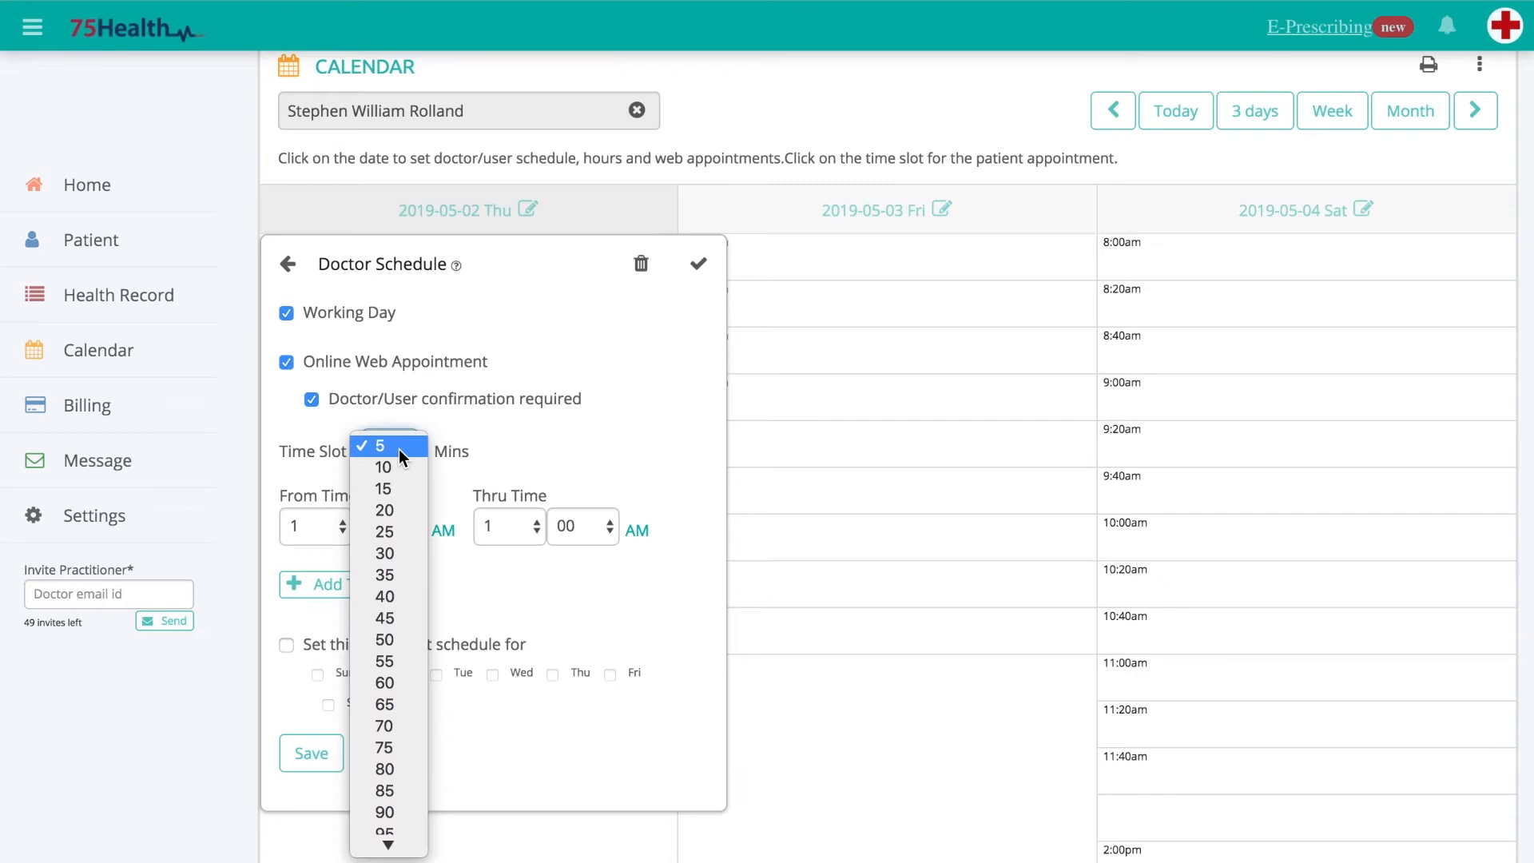
{"action": "left_click", "coordinate": [394, 492]}
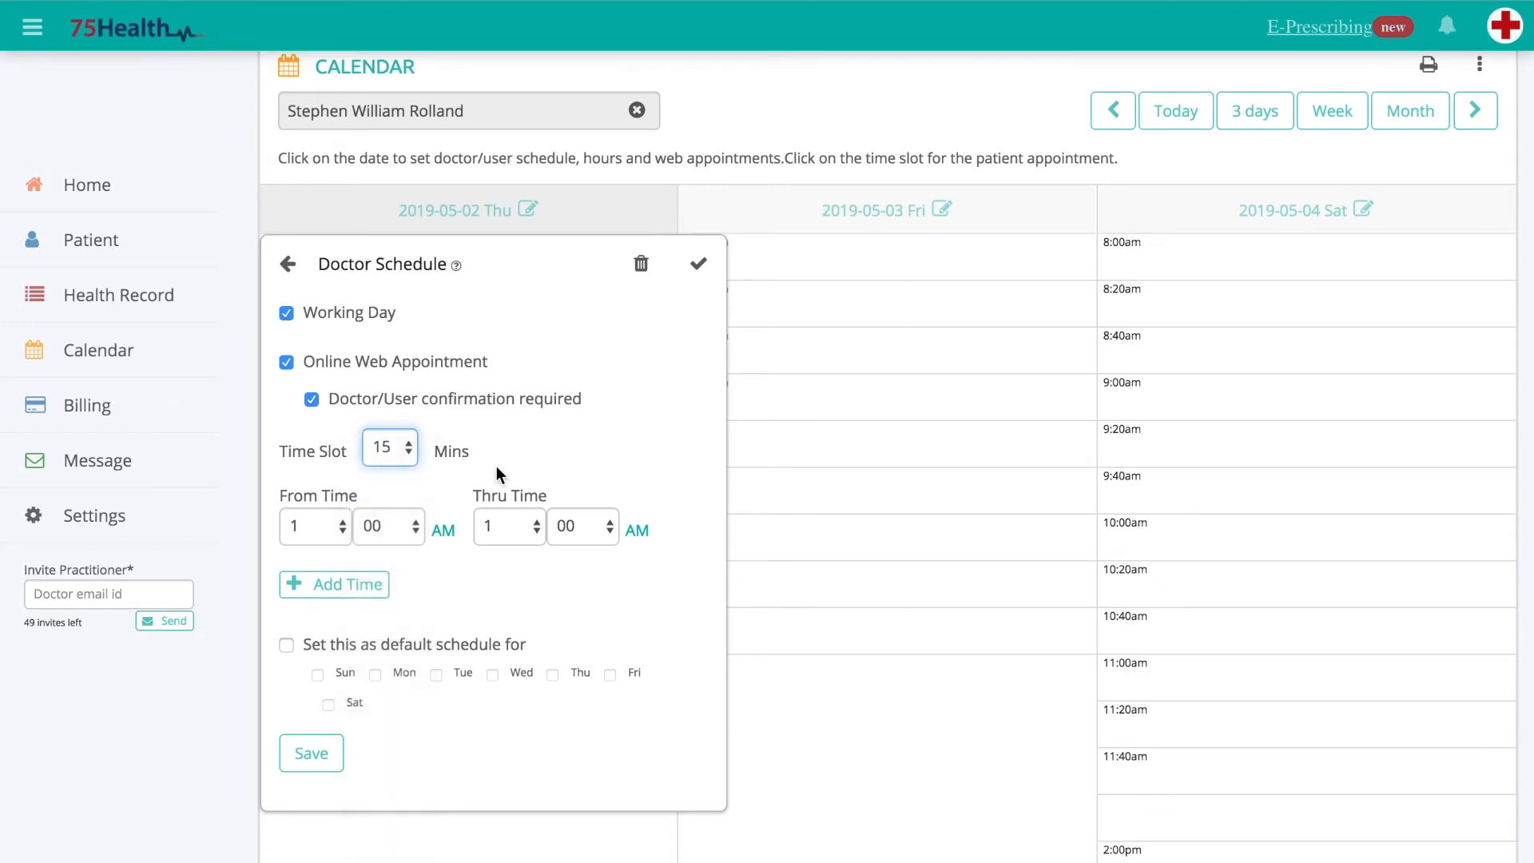
Step: Set the first working period of 2019-05-02 from 10:00 AM through 11:00 AM
{"action": "scroll", "coordinate": [496, 466], "scroll_direction": "down", "scroll_amount": 3}
{"action": "left_click", "coordinate": [329, 351]}
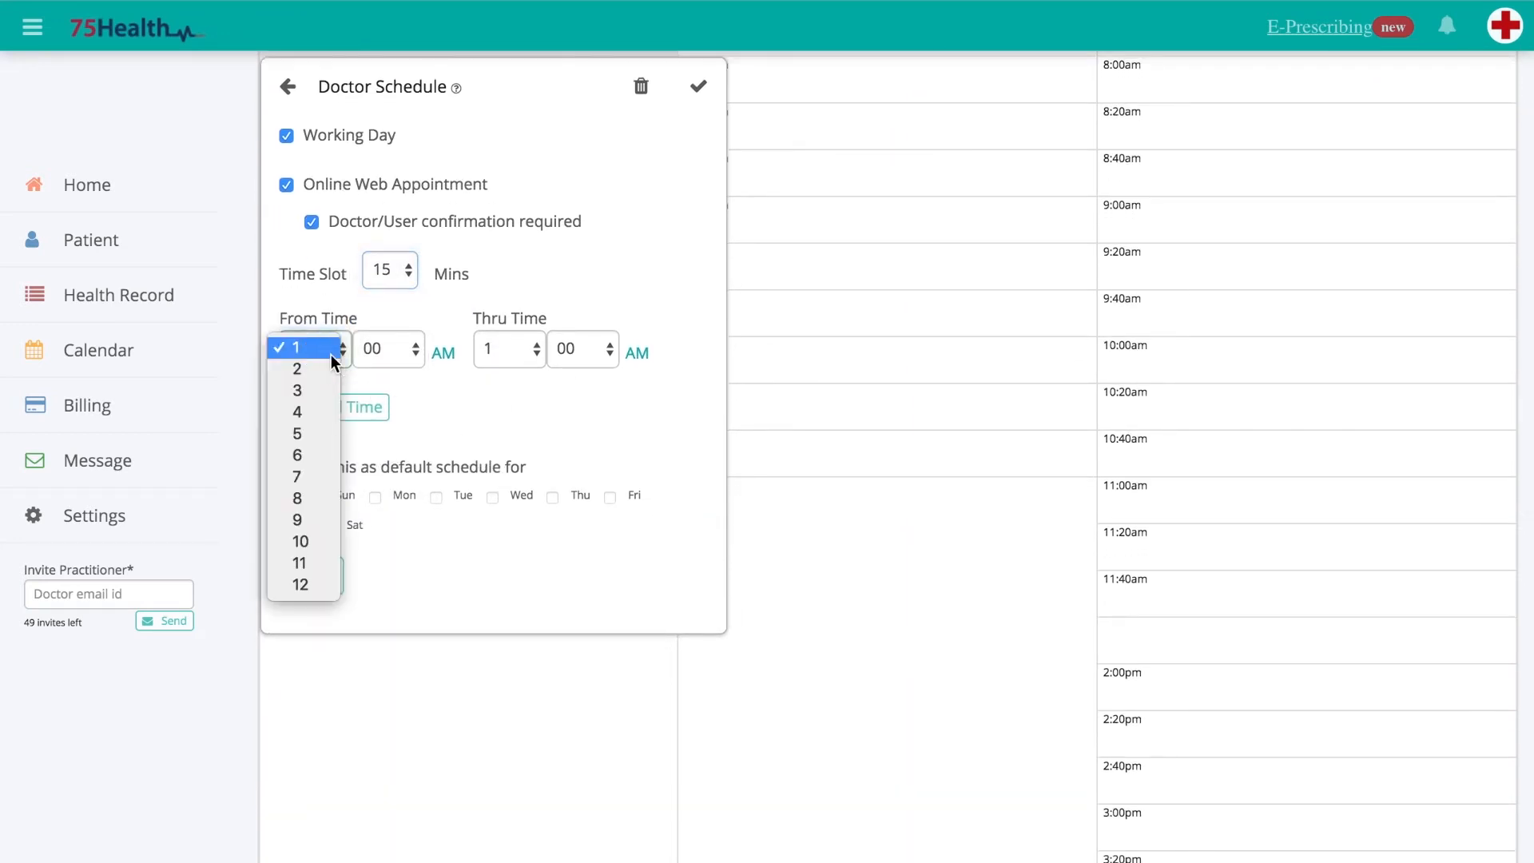
{"action": "left_click", "coordinate": [307, 541]}
{"action": "left_click", "coordinate": [502, 348]}
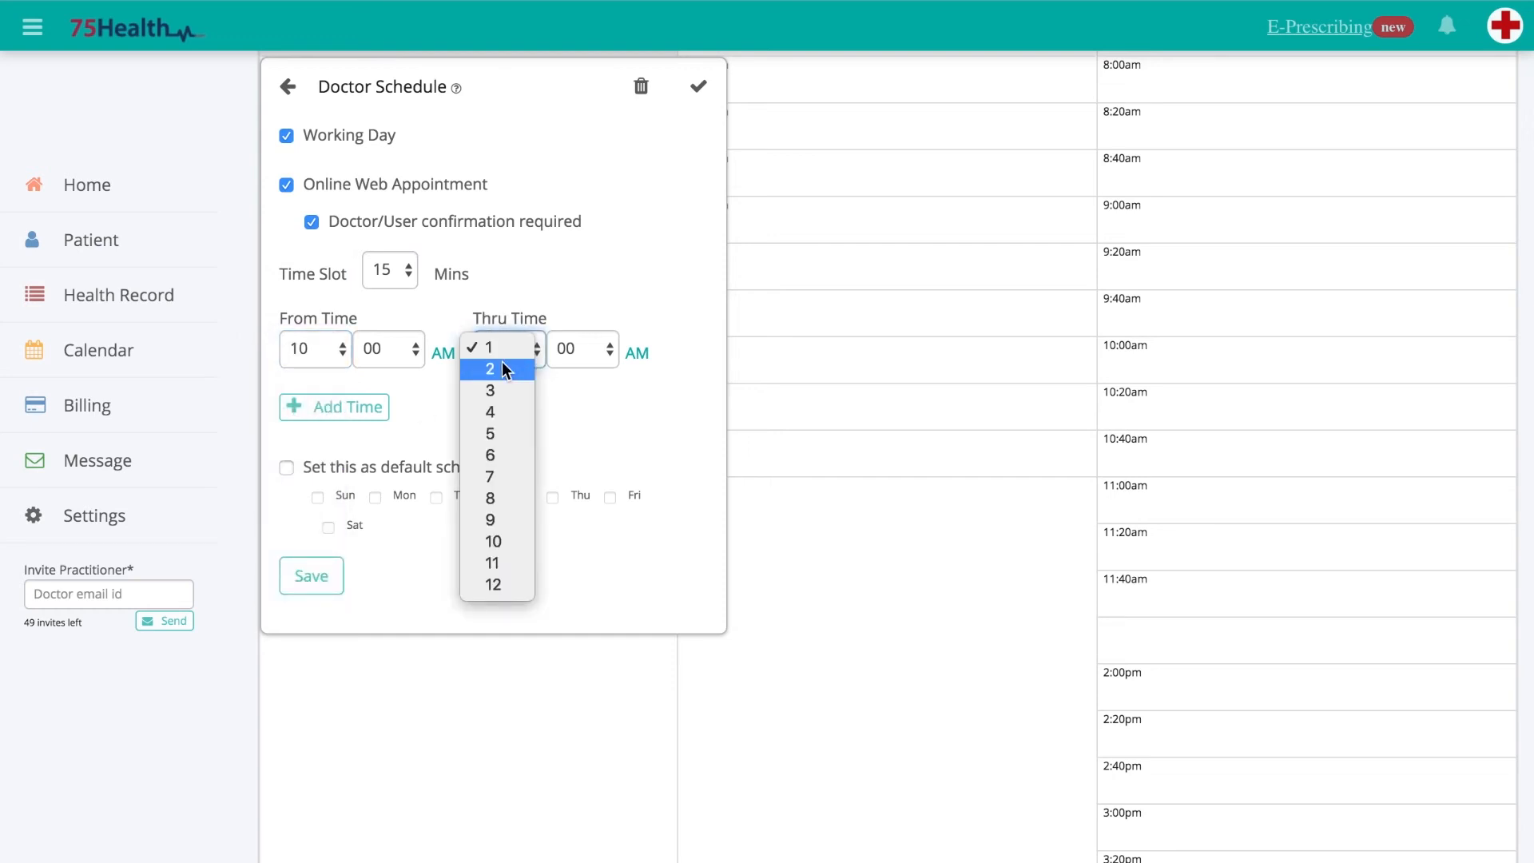
{"action": "left_click", "coordinate": [503, 563]}
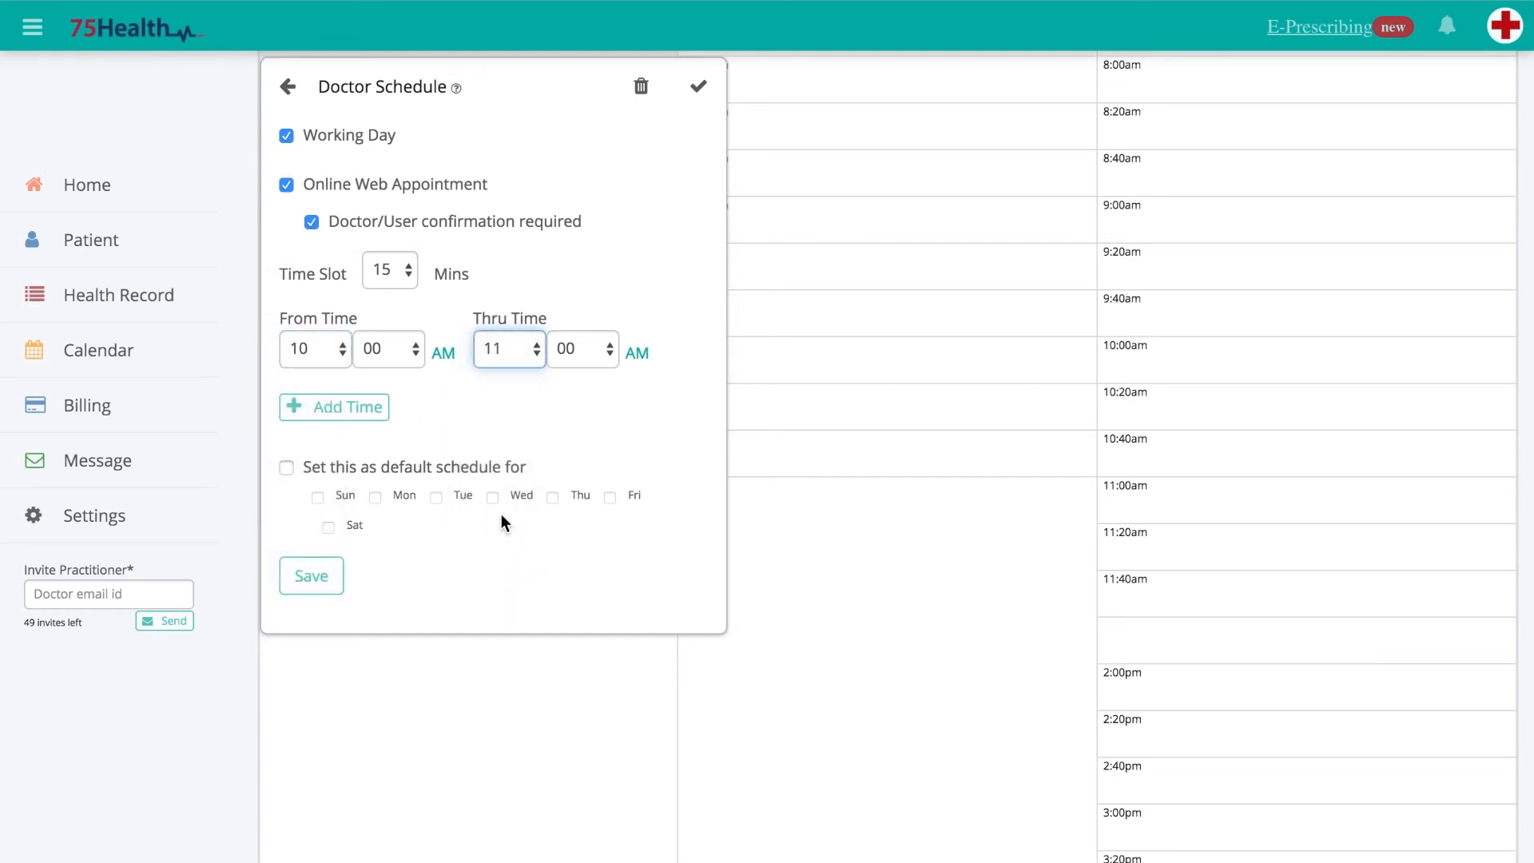
Step: Add a second working period from 6:00 PM through 7:00 PM, and add and remove an extra third period
{"action": "left_click", "coordinate": [354, 406]}
{"action": "left_click", "coordinate": [333, 393]}
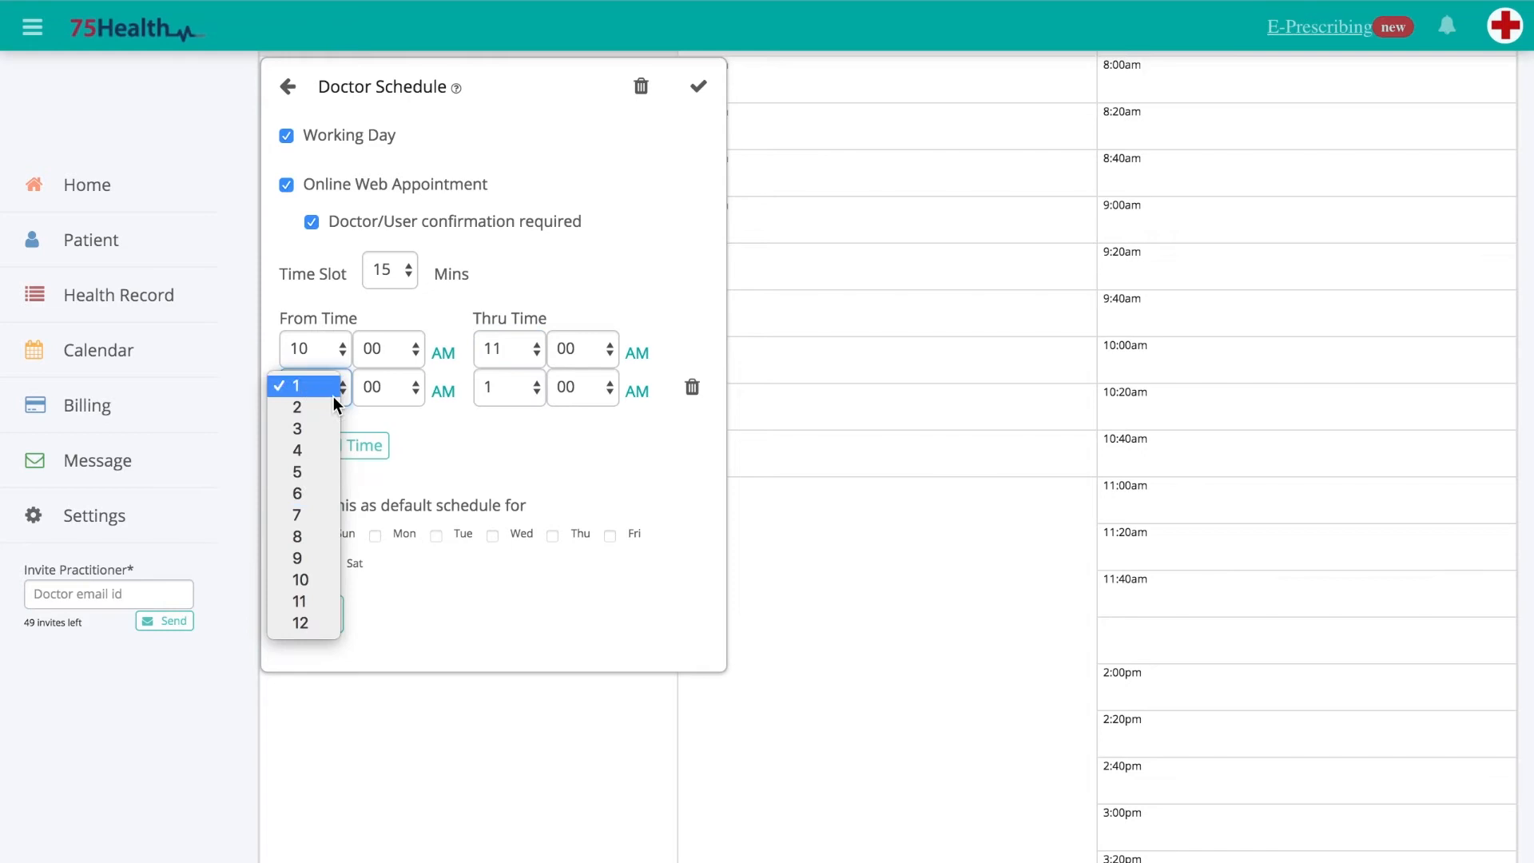
{"action": "left_click", "coordinate": [316, 496]}
{"action": "left_click", "coordinate": [508, 385]}
{"action": "left_click", "coordinate": [490, 516]}
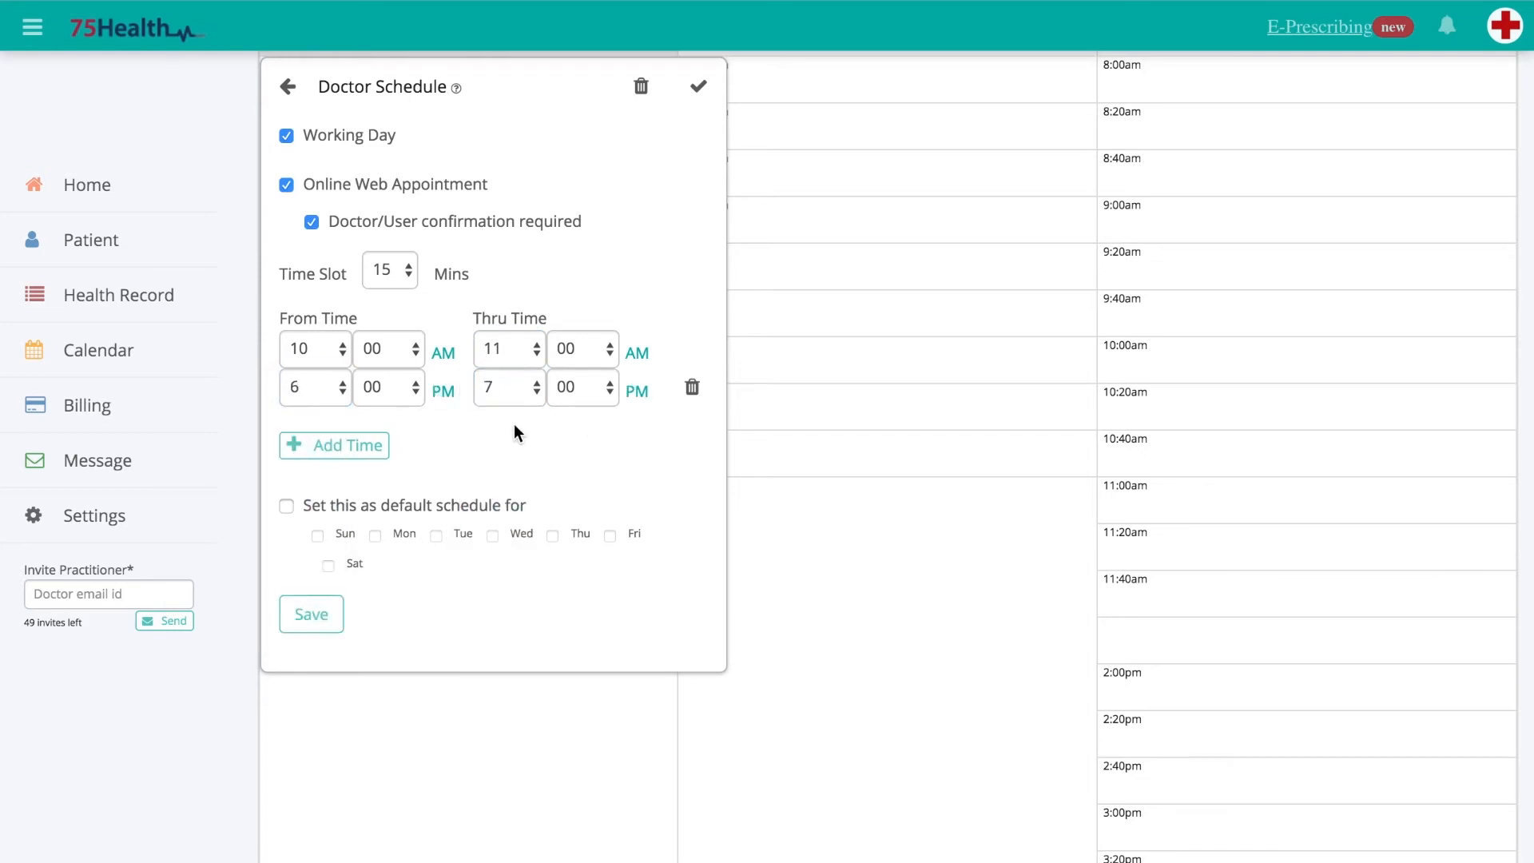
{"action": "left_click", "coordinate": [349, 453]}
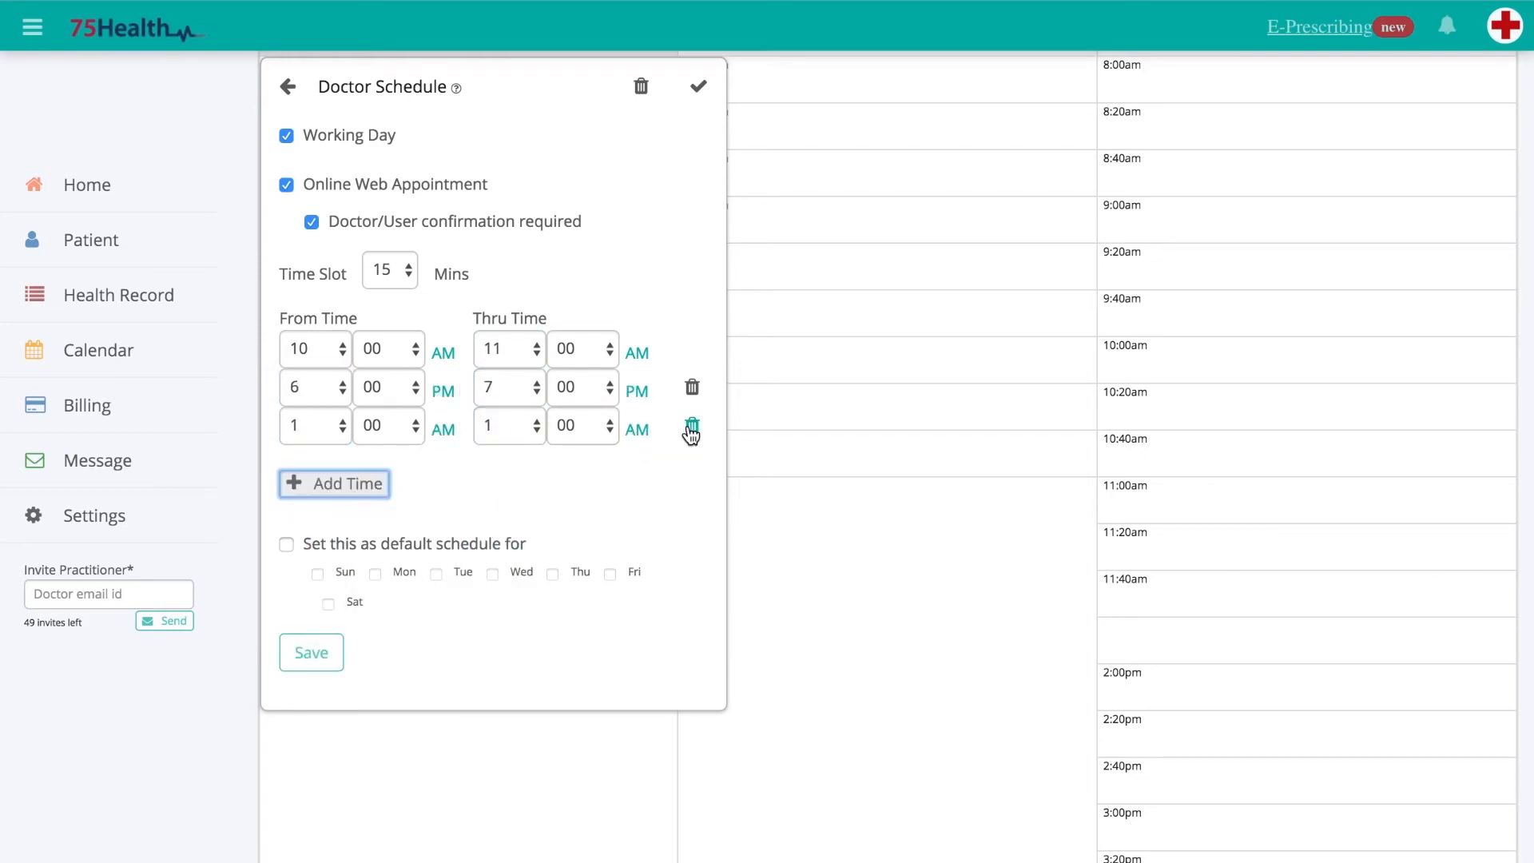
{"action": "left_click", "coordinate": [691, 430]}
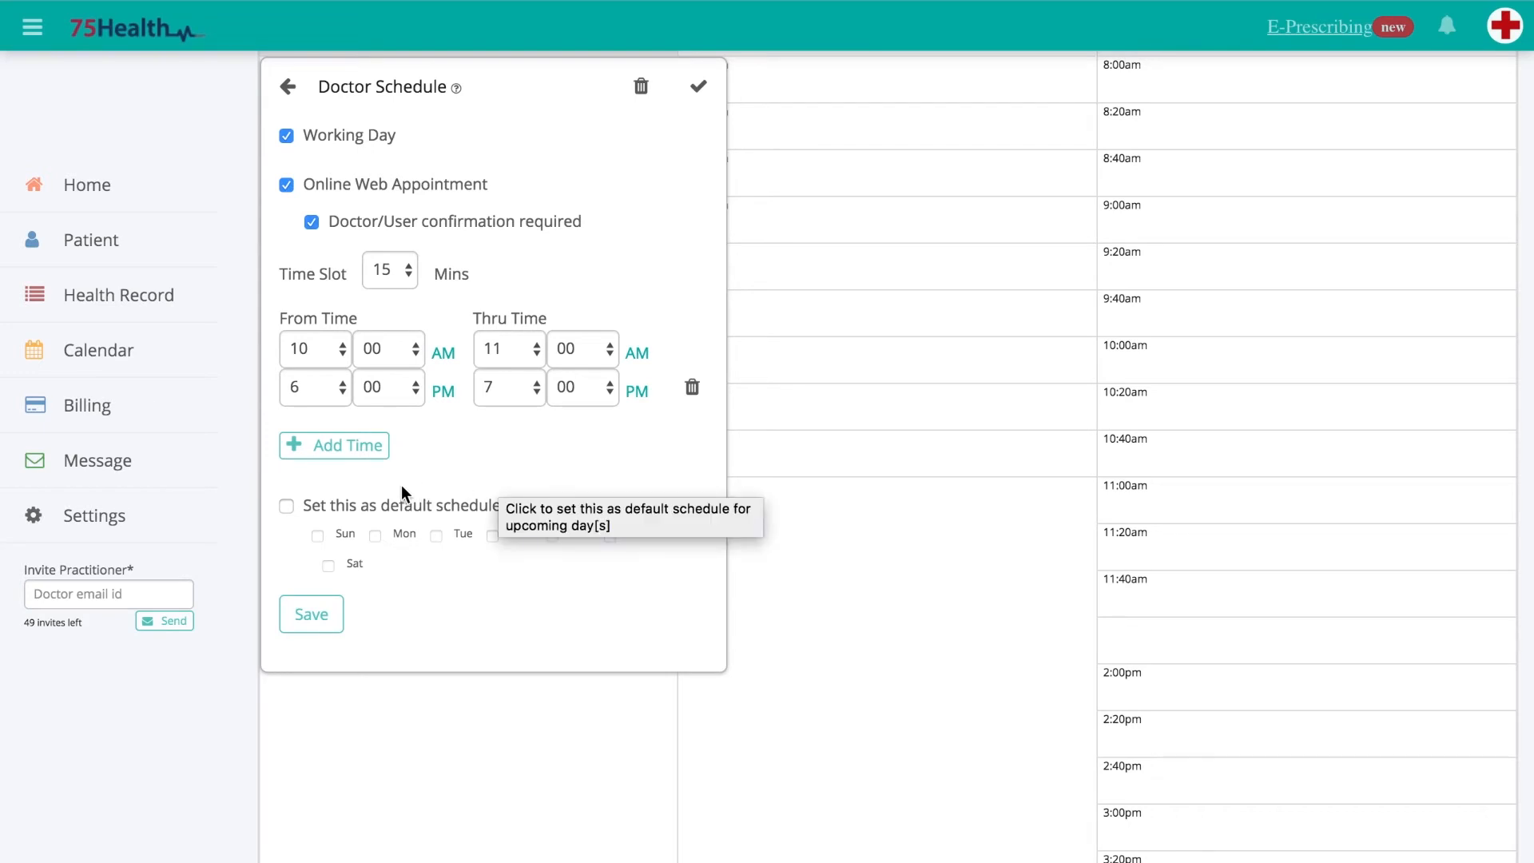
Step: Set this as the default schedule for Thu and Fri and save the doctor's schedule
{"action": "left_click", "coordinate": [291, 508]}
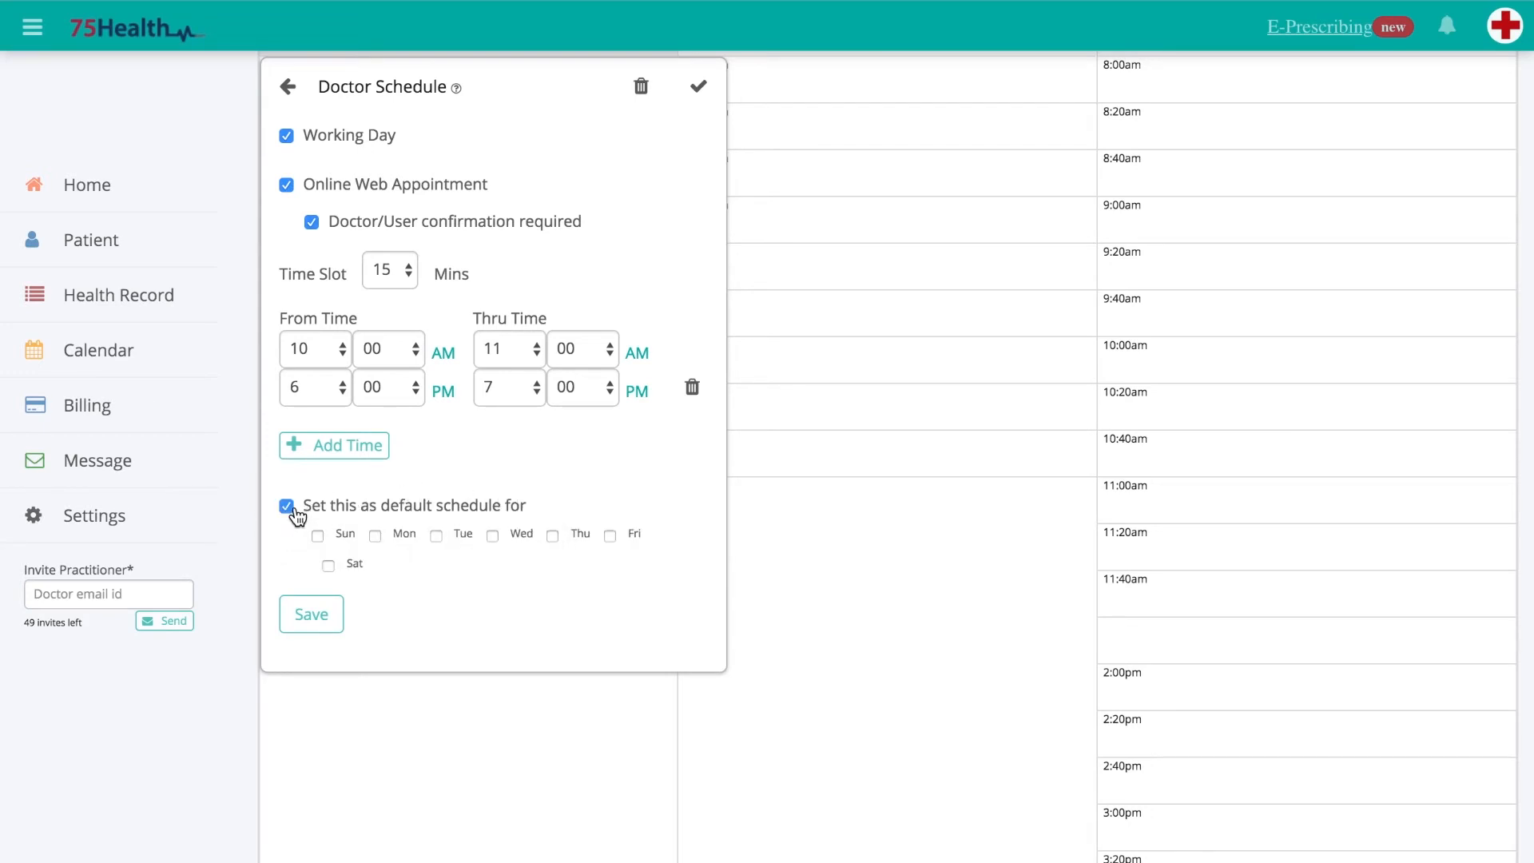
{"action": "scroll", "coordinate": [464, 511], "scroll_direction": "up", "scroll_amount": 1}
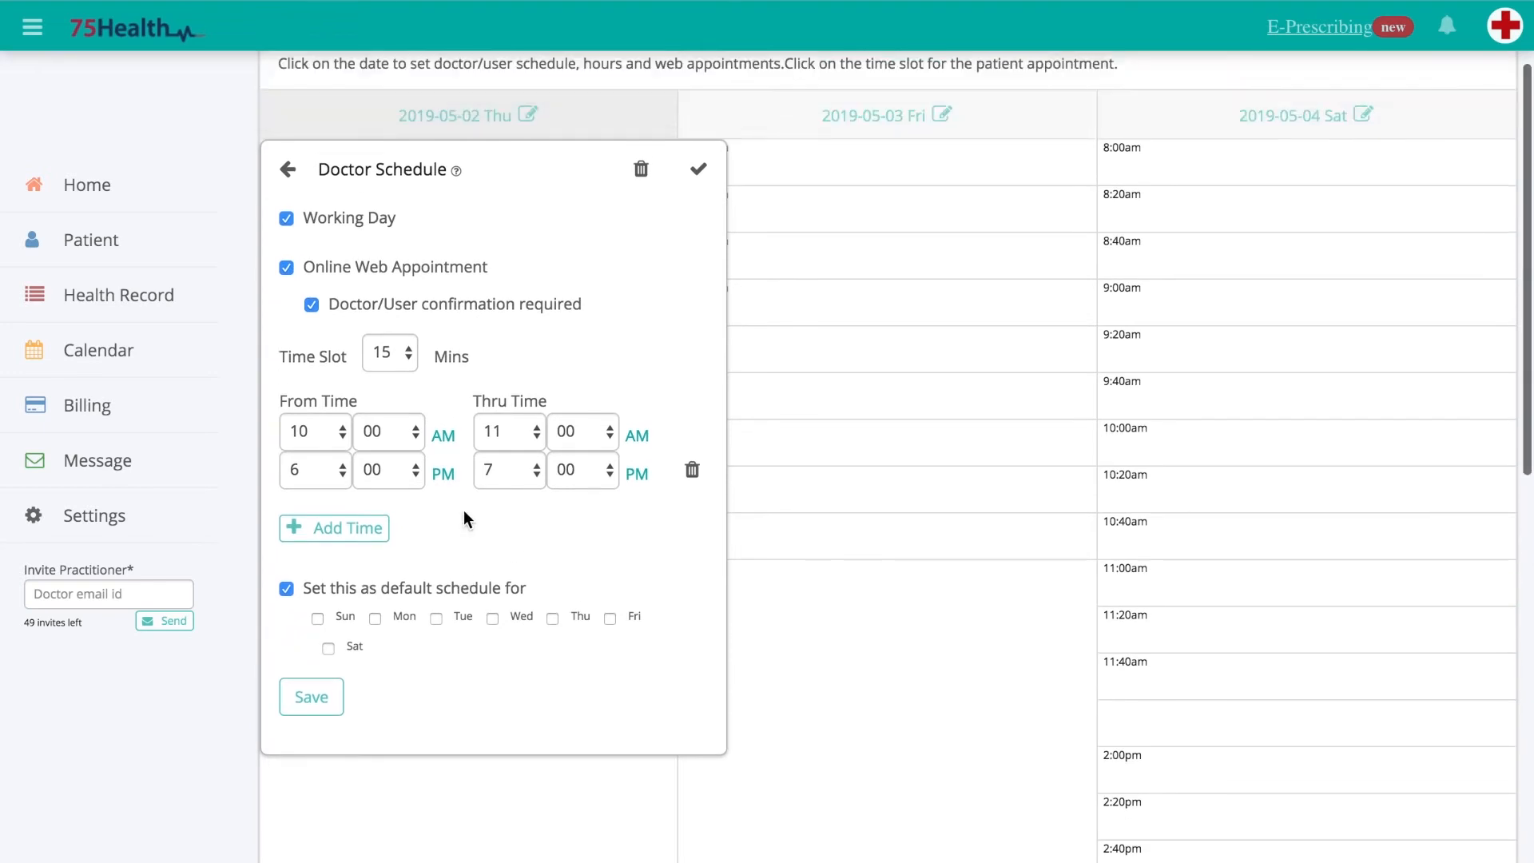
{"action": "left_click", "coordinate": [551, 616]}
{"action": "left_click", "coordinate": [609, 618]}
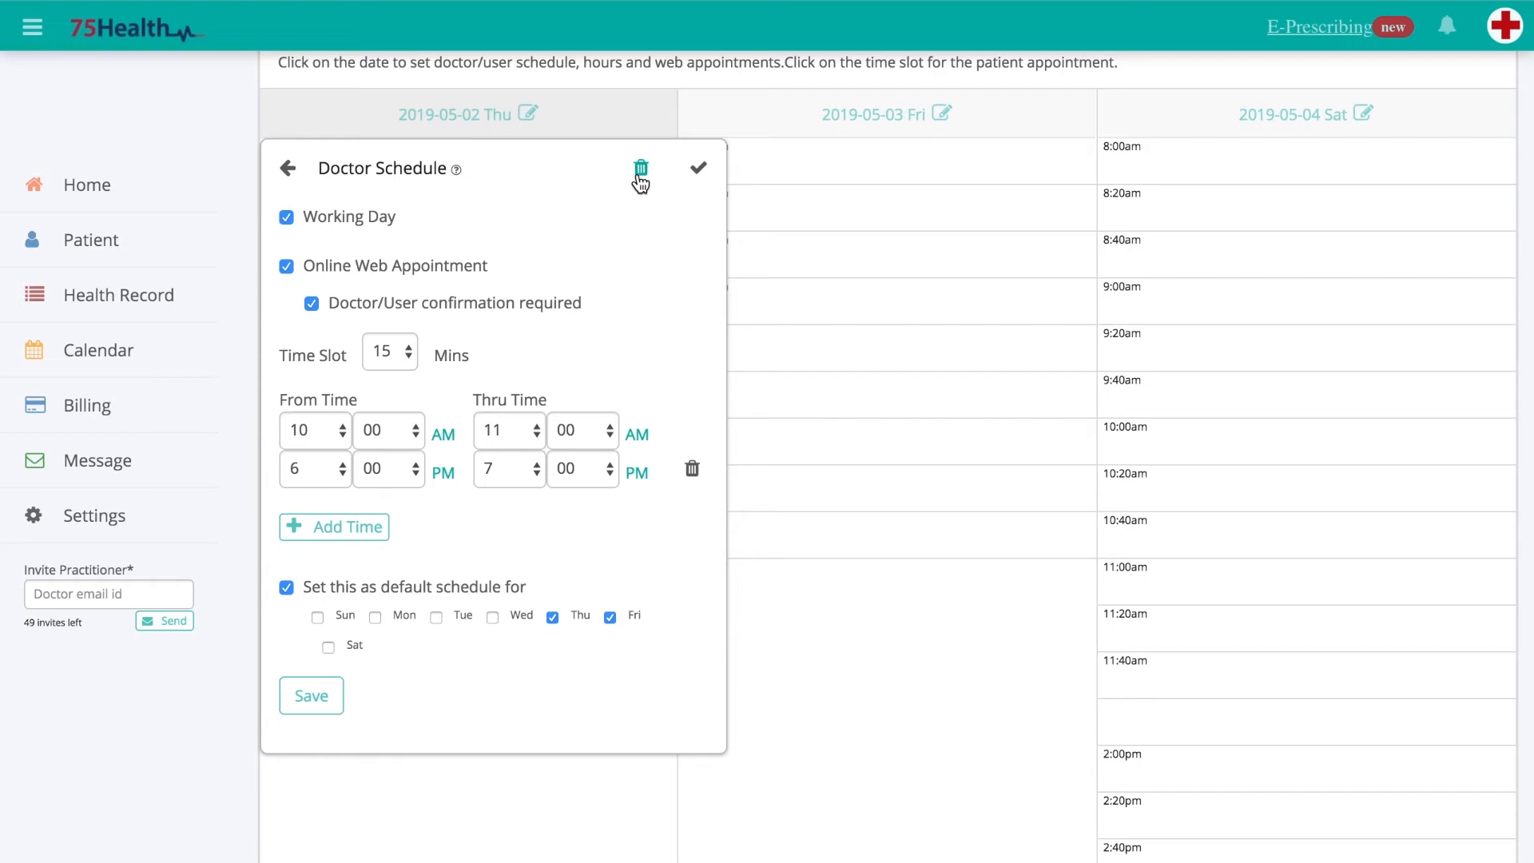
{"action": "left_click", "coordinate": [332, 713]}
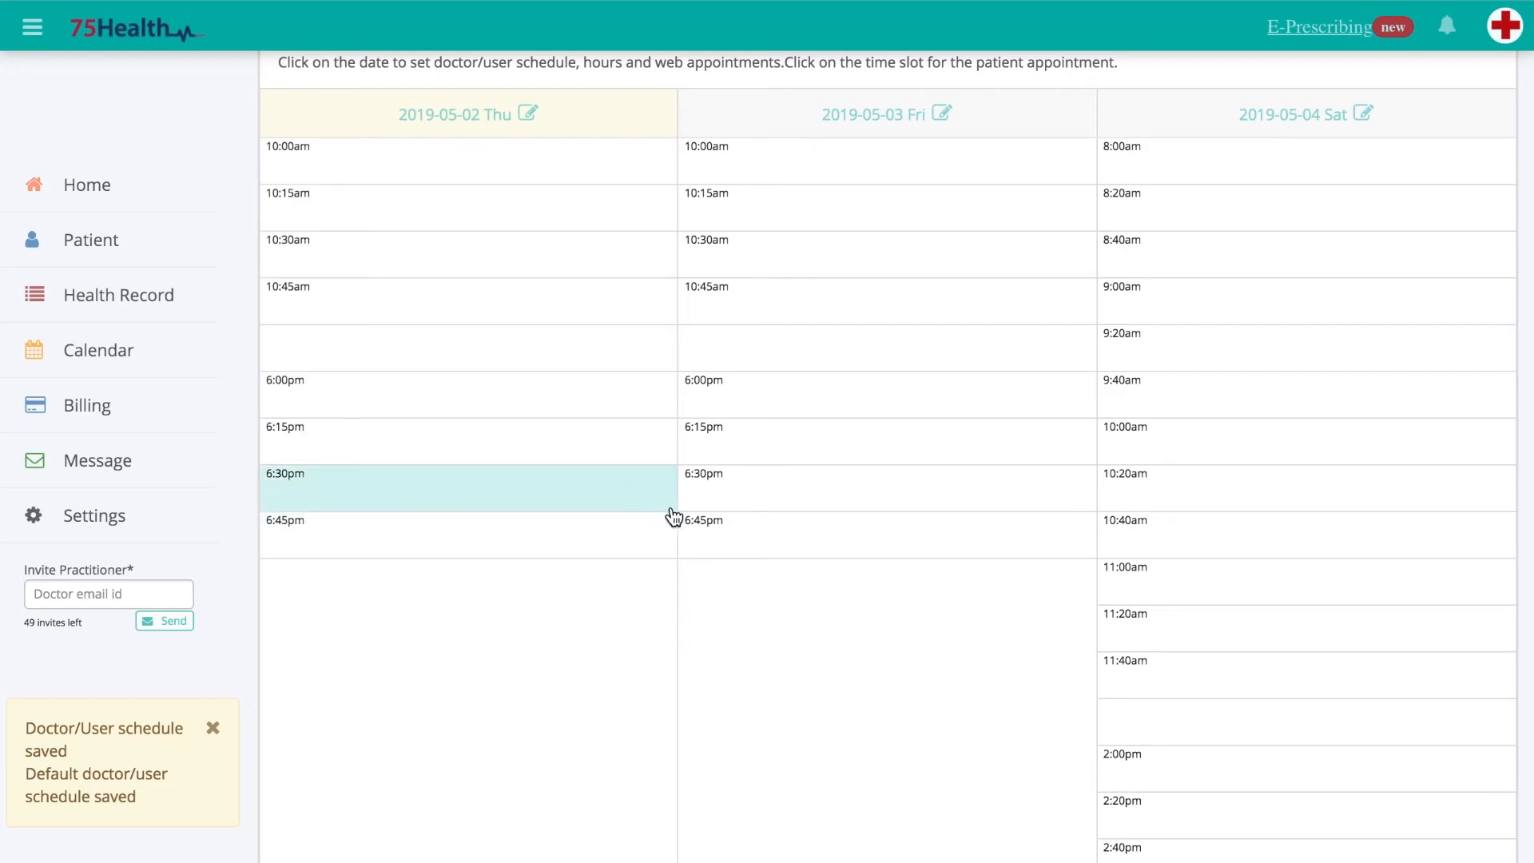
{"action": "left_click", "coordinate": [212, 727]}
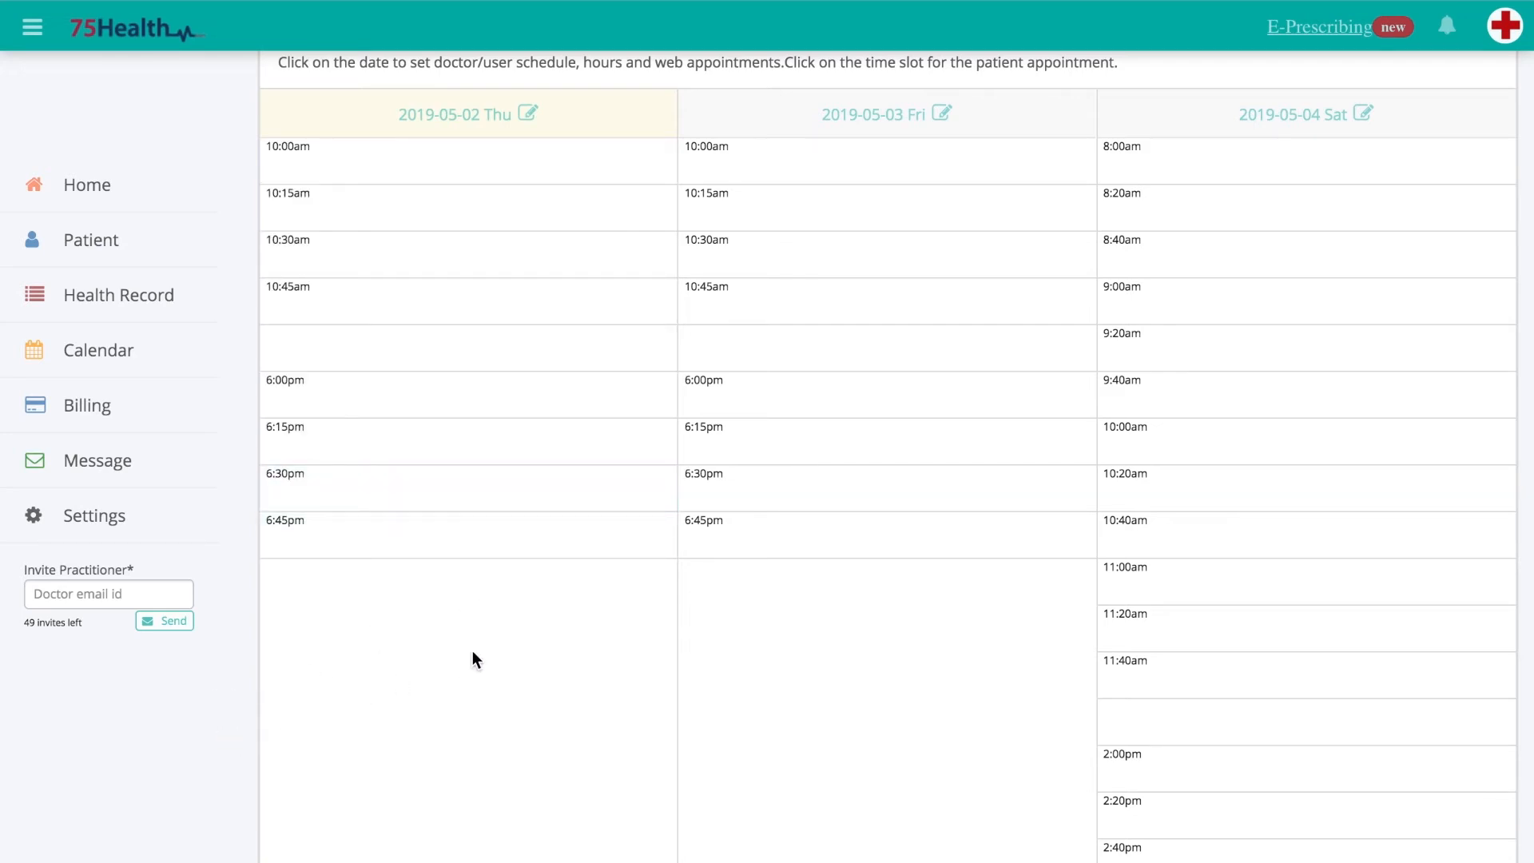
Step: Start an appointment in the 10:00am slot on 2019-05-02, search patients for "ch" and select the fourth match
{"action": "scroll", "coordinate": [472, 650], "scroll_direction": "up", "scroll_amount": 3}
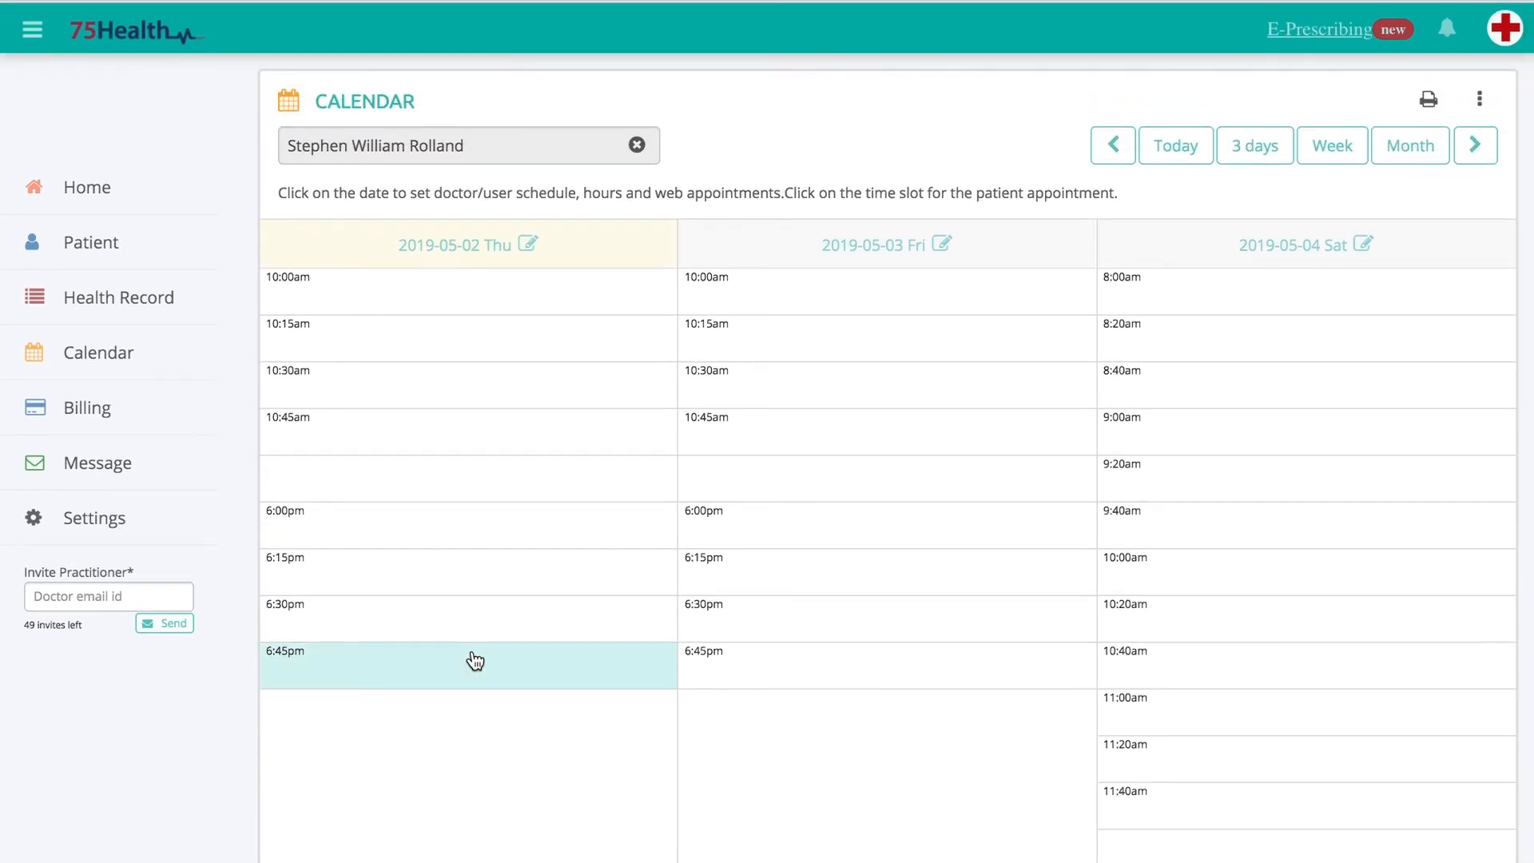
{"action": "left_click", "coordinate": [475, 296]}
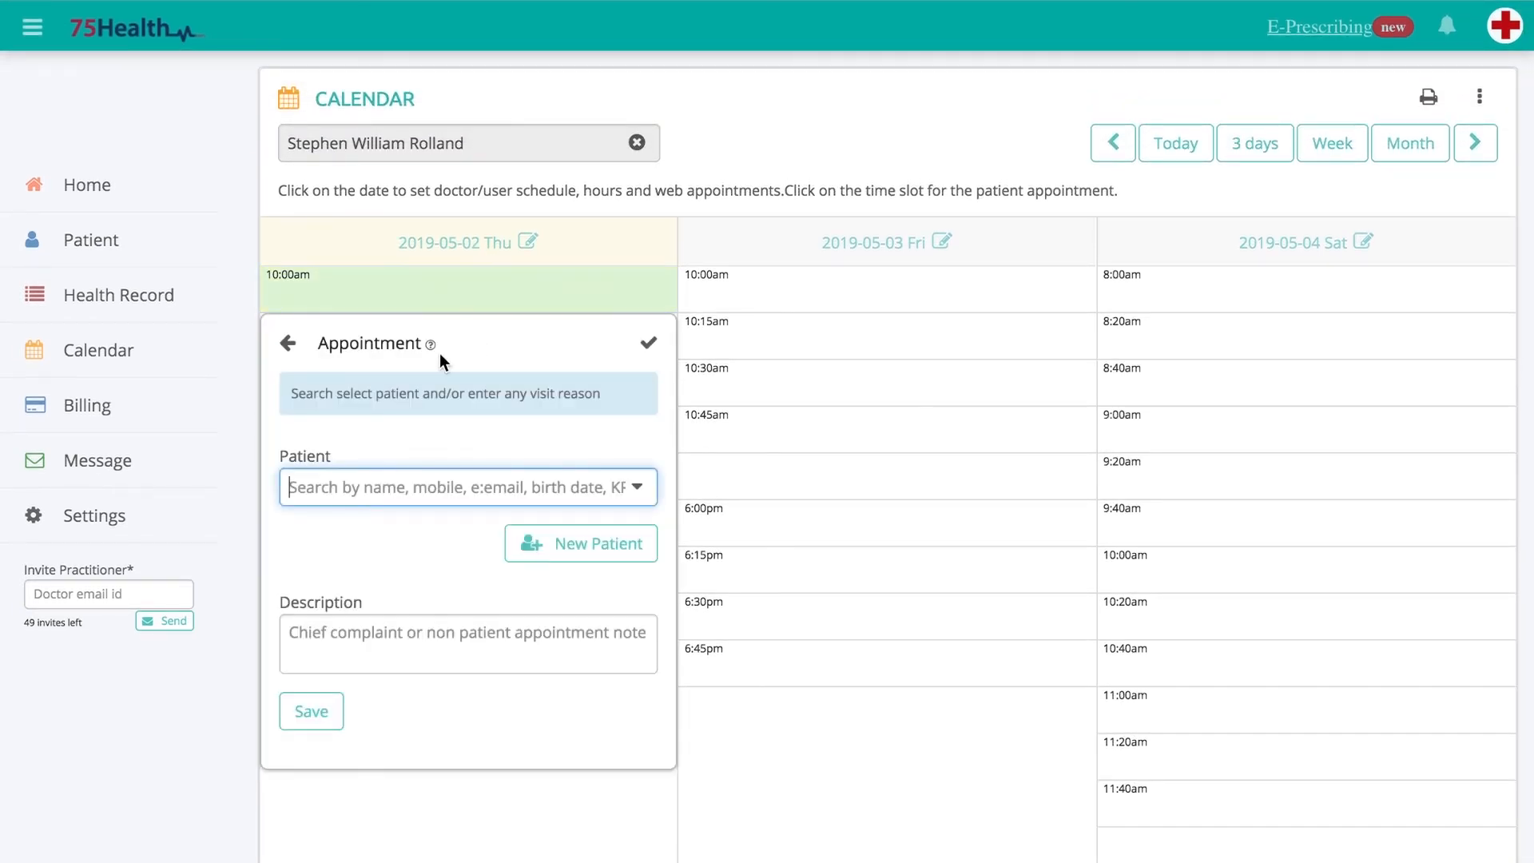
{"action": "type", "text": "ch"}
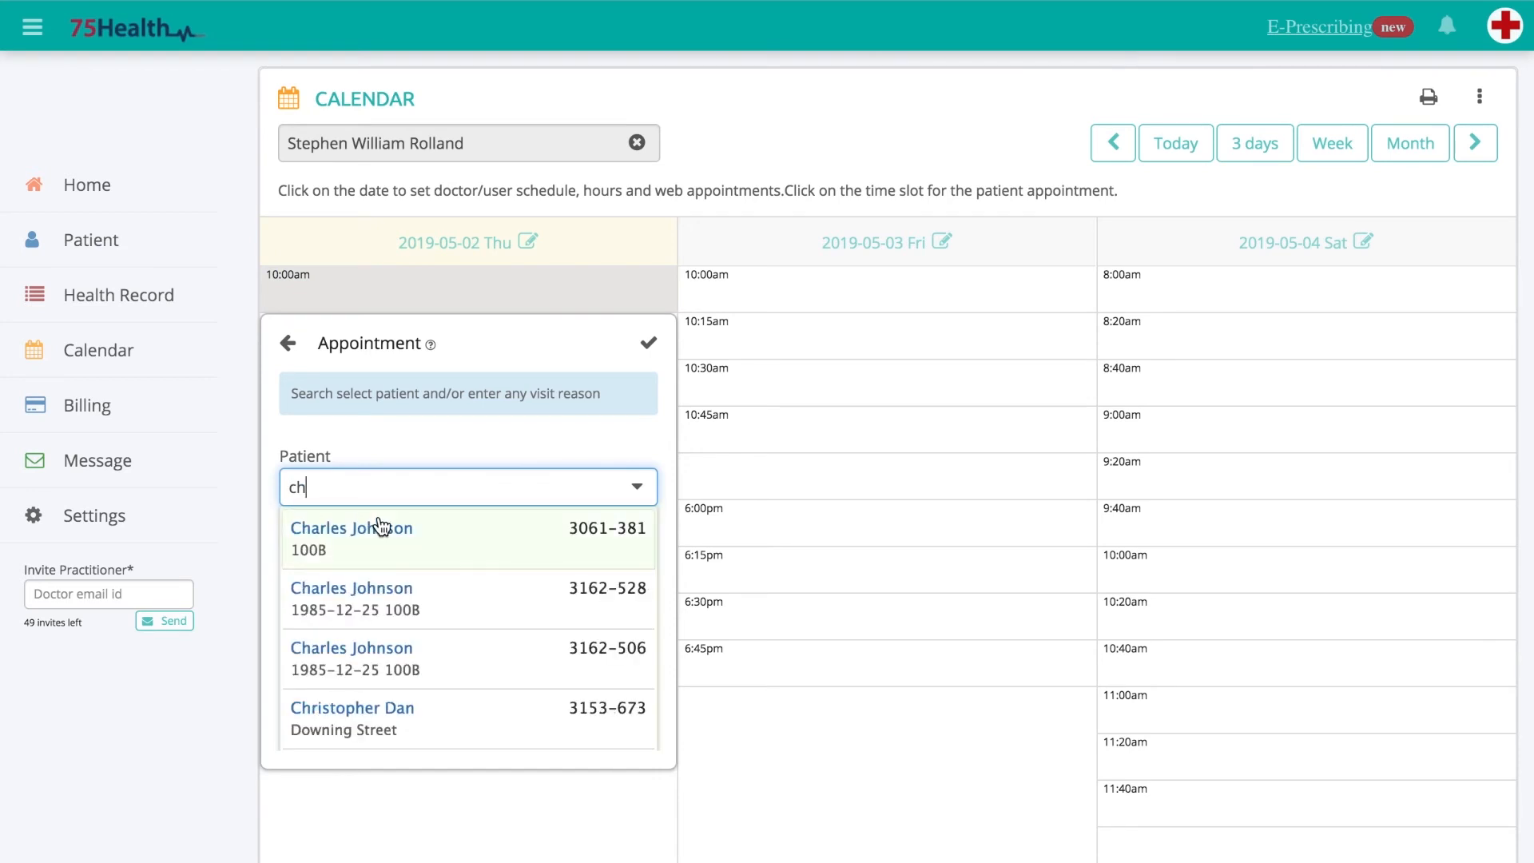
{"action": "left_click", "coordinate": [372, 708]}
{"action": "scroll", "coordinate": [467, 602], "scroll_direction": "down", "scroll_amount": 3}
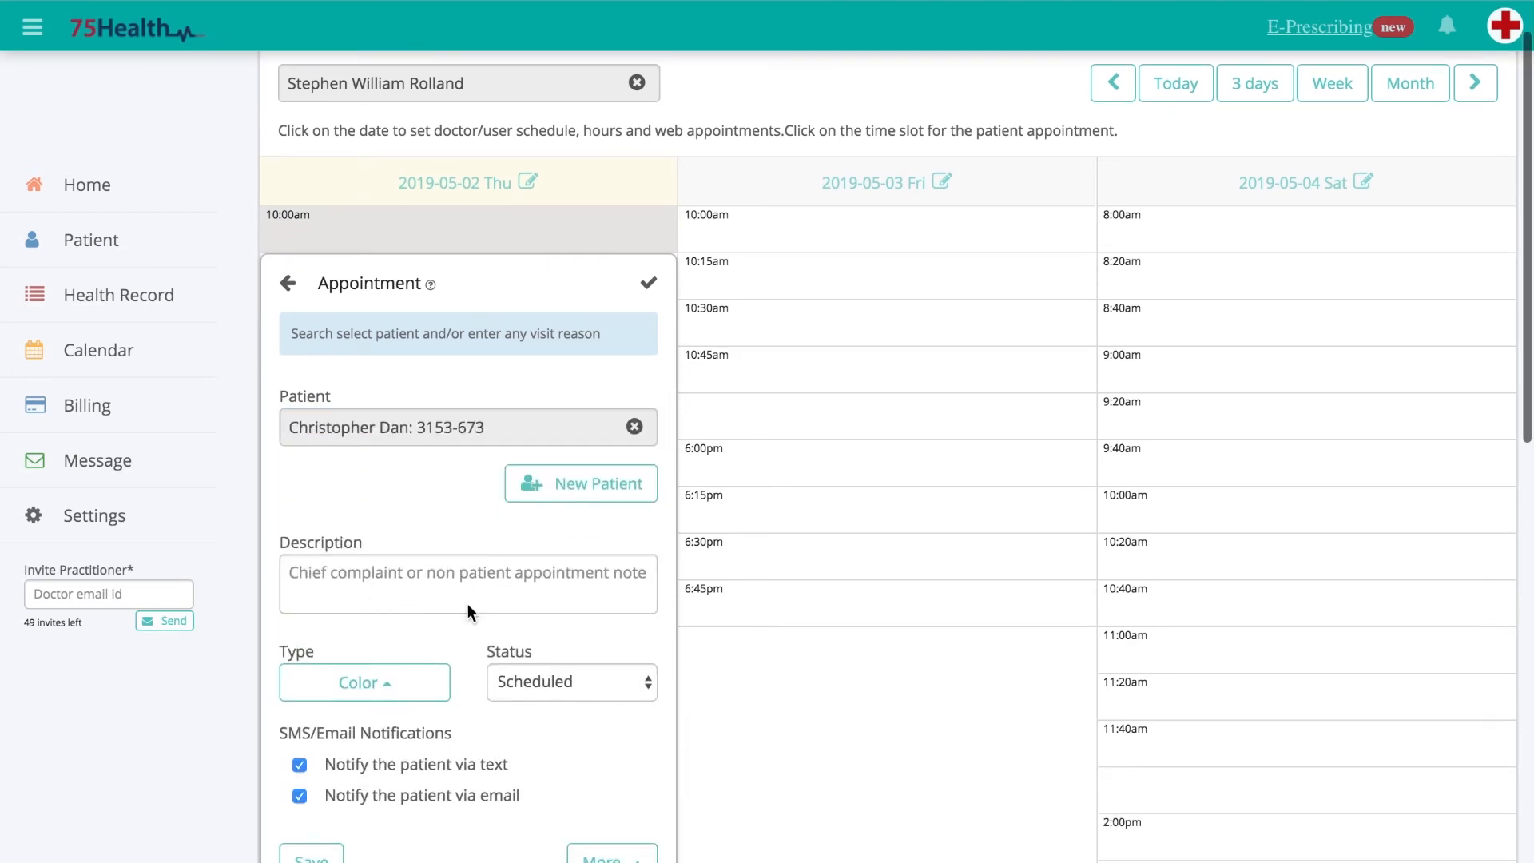
{"action": "scroll", "coordinate": [467, 610], "scroll_direction": "down", "scroll_amount": 1}
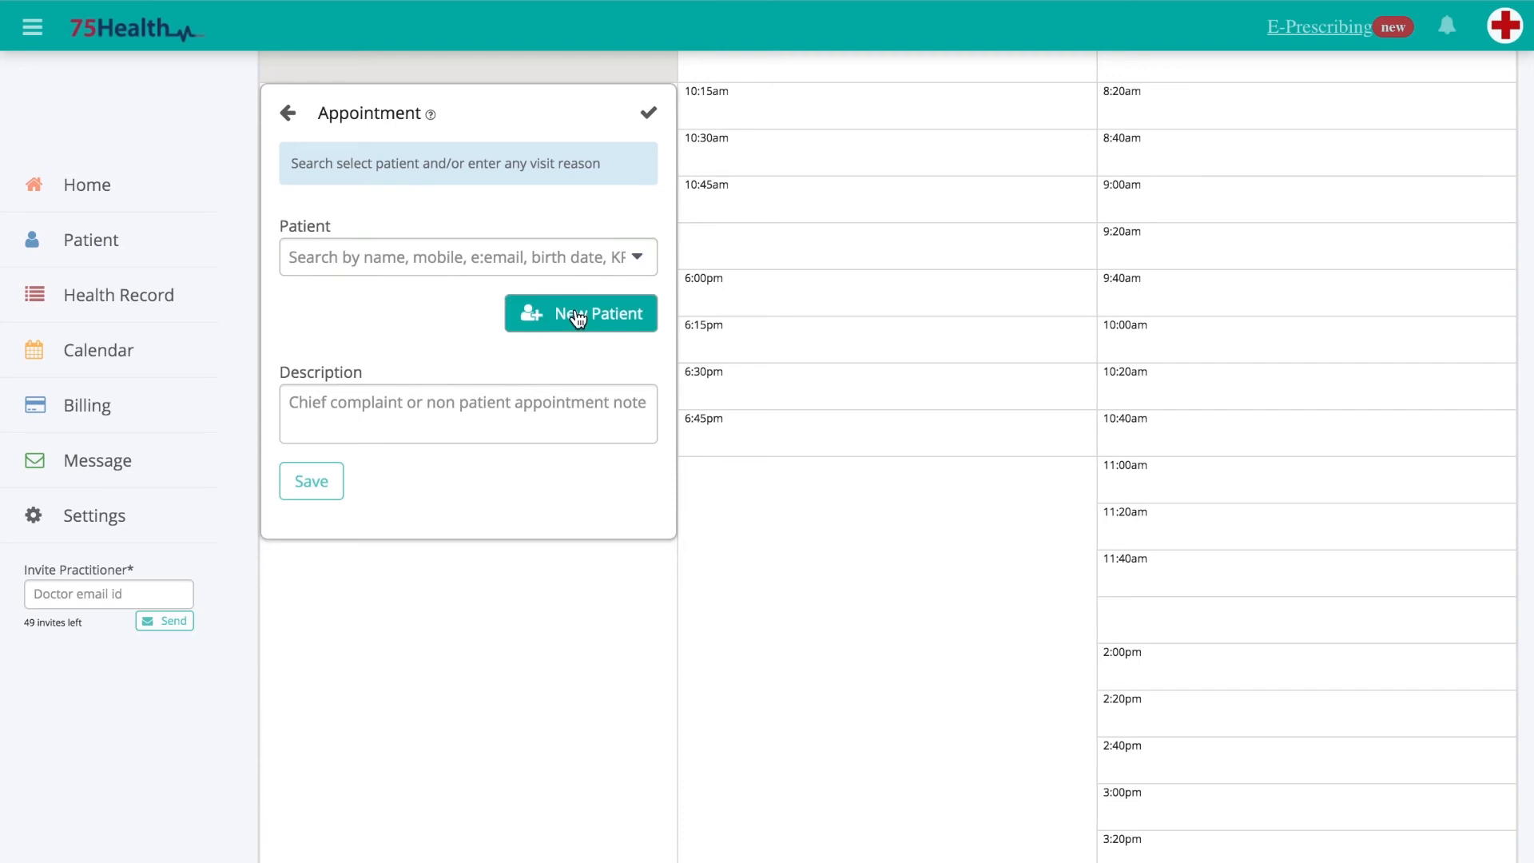
{"action": "left_click", "coordinate": [578, 318]}
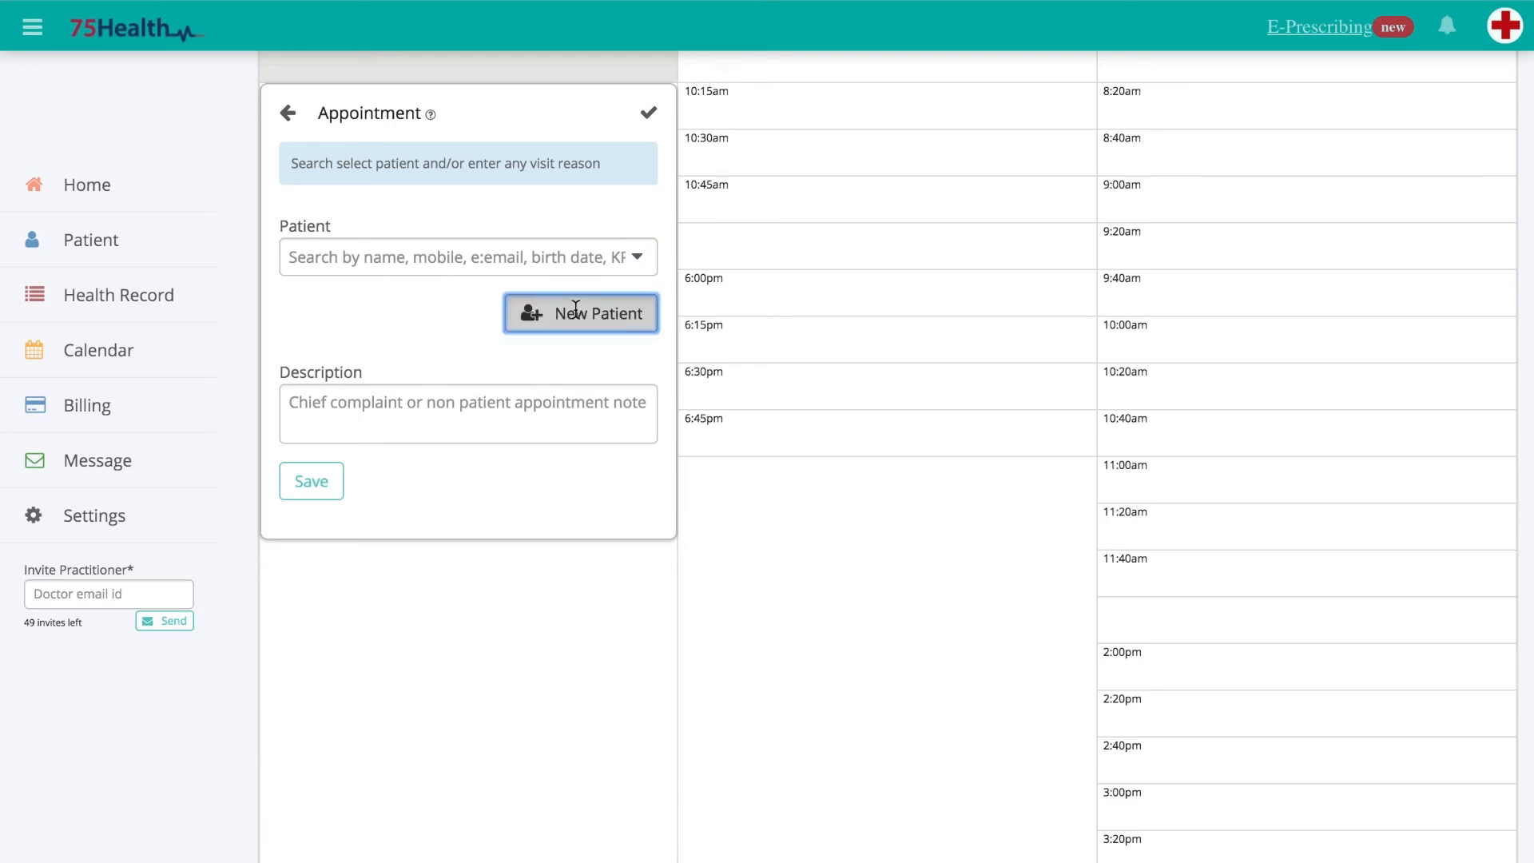
{"action": "left_click", "coordinate": [575, 311]}
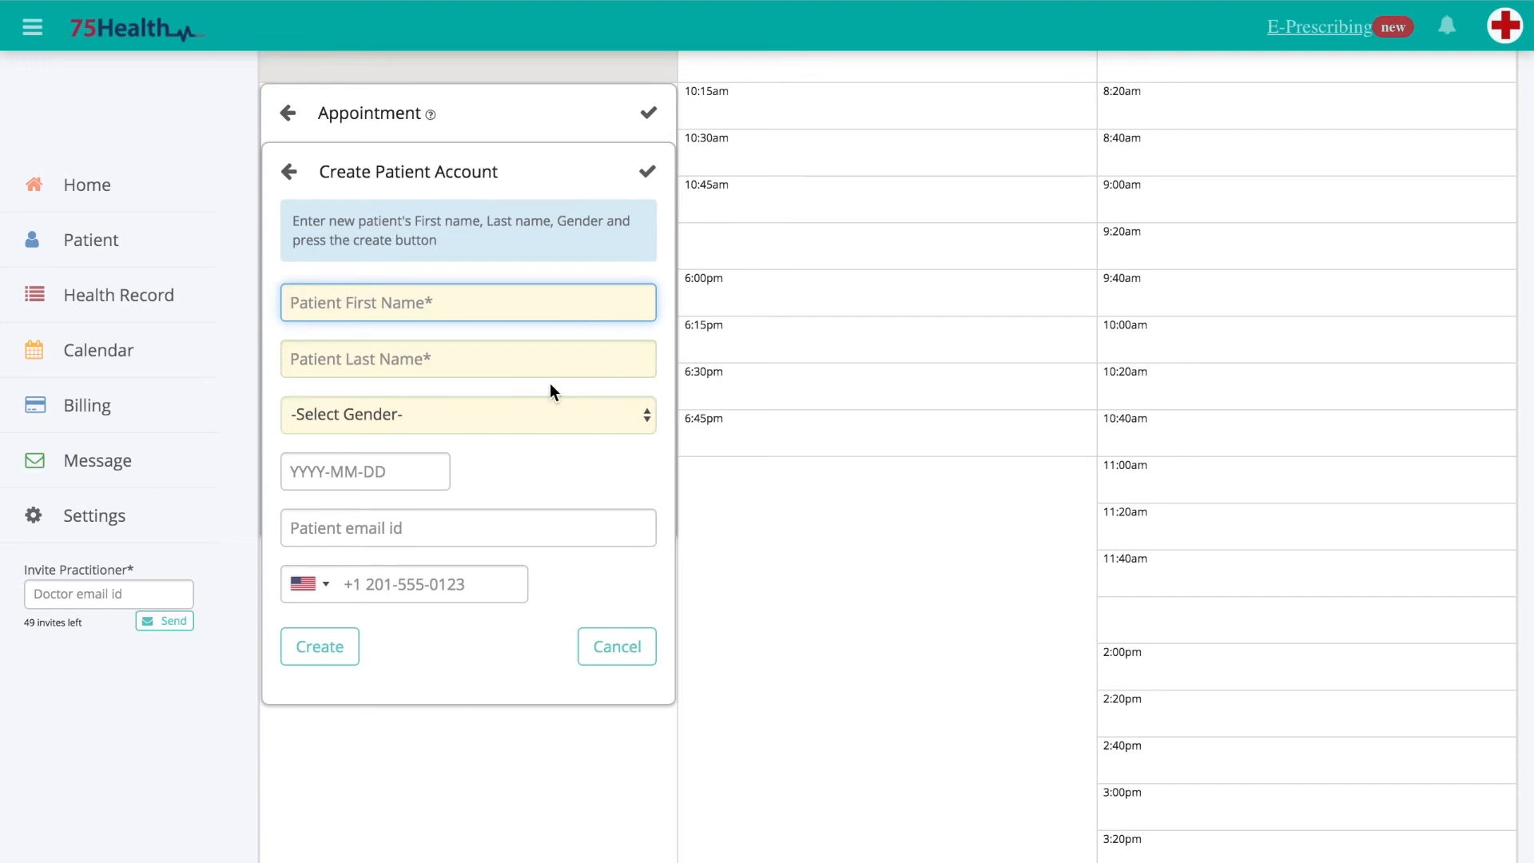
{"action": "scroll", "coordinate": [549, 383], "scroll_direction": "down", "scroll_amount": 2}
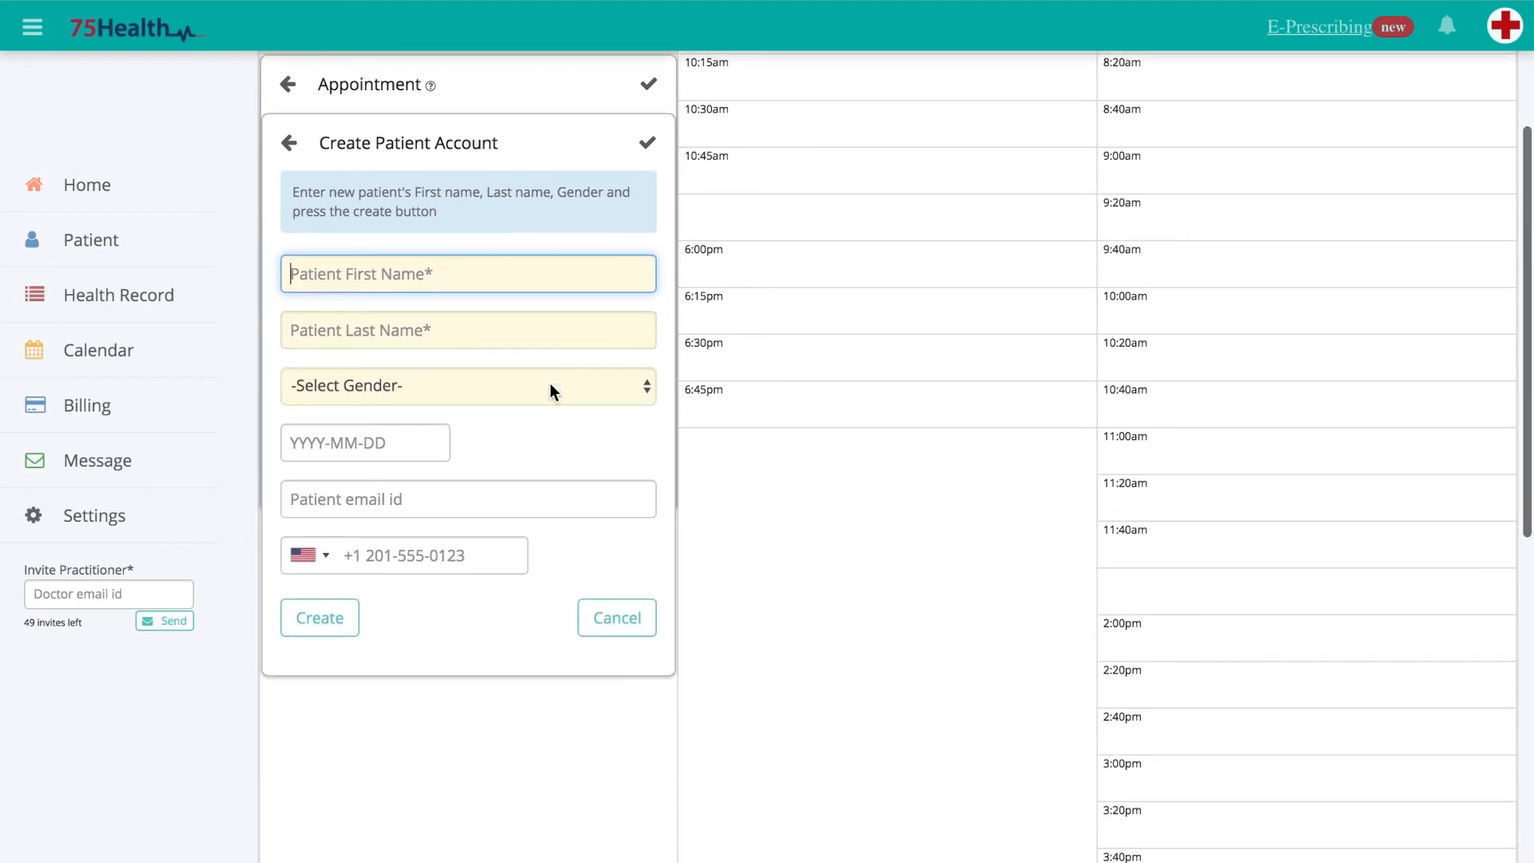
{"action": "scroll", "coordinate": [550, 382], "scroll_direction": "up", "scroll_amount": 2}
{"action": "left_click", "coordinate": [293, 178]}
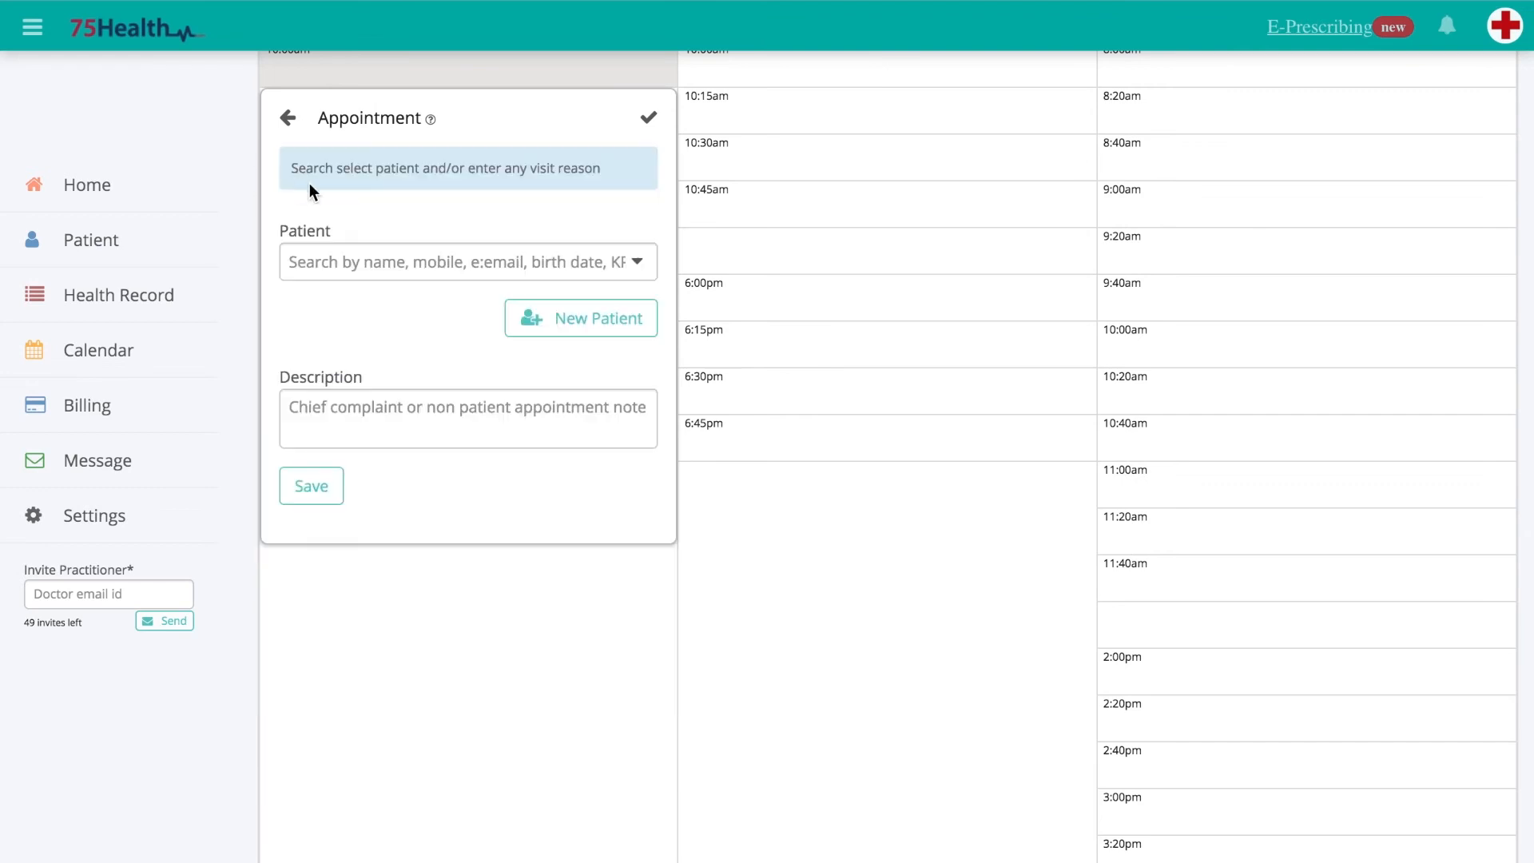
Step: Choose the first patient in the suggestion list for the appointment and enter the description "Sick for 4 days"
{"action": "left_click", "coordinate": [328, 259]}
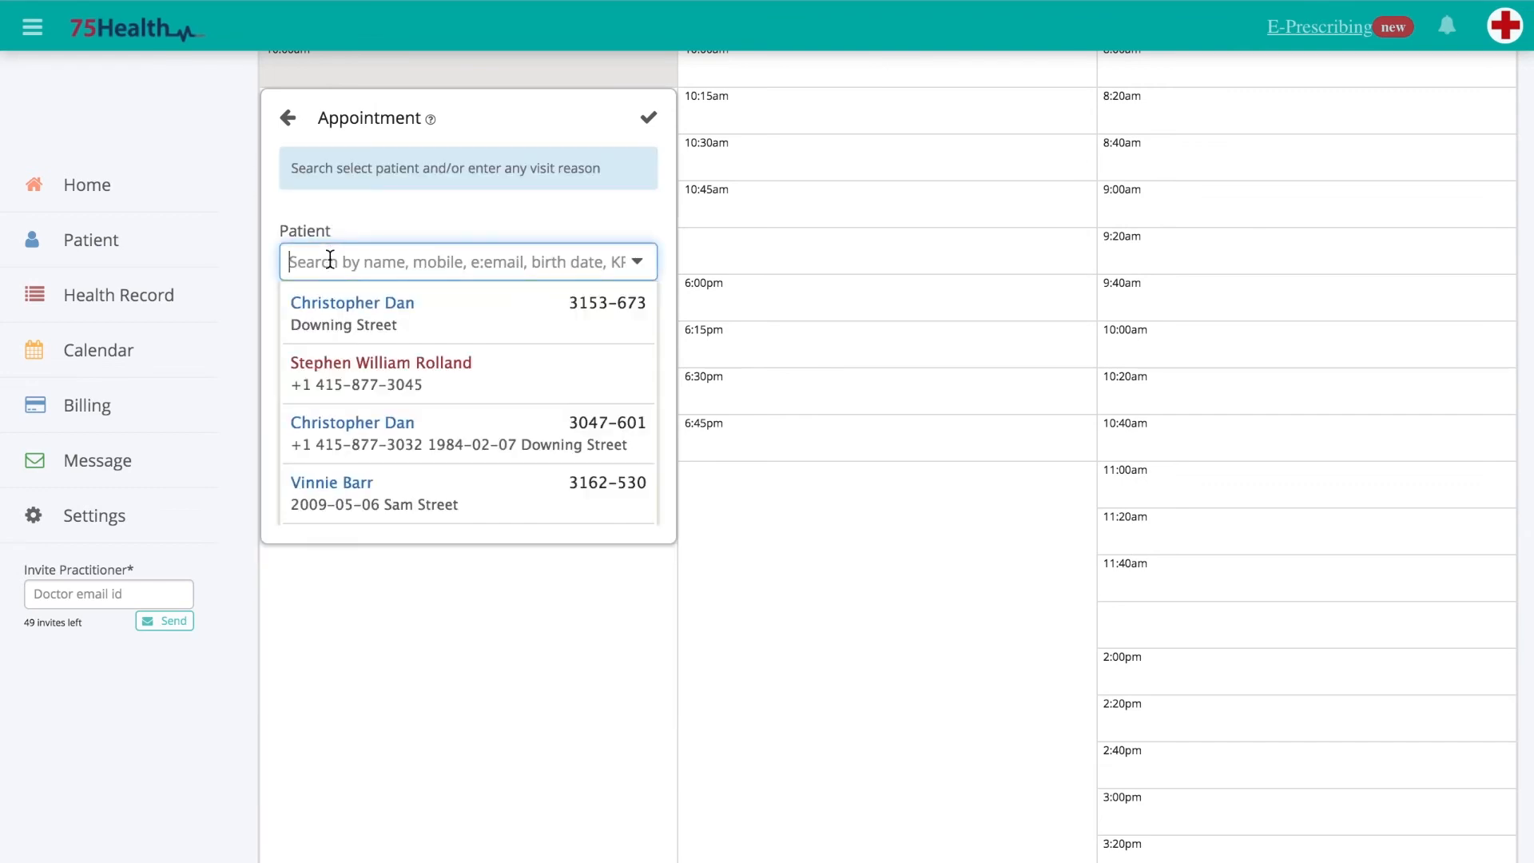
{"action": "left_click", "coordinate": [344, 315]}
{"action": "scroll", "coordinate": [397, 363], "scroll_direction": "down", "scroll_amount": 2}
{"action": "left_click", "coordinate": [398, 364]}
{"action": "type", "text": "Sick for"}
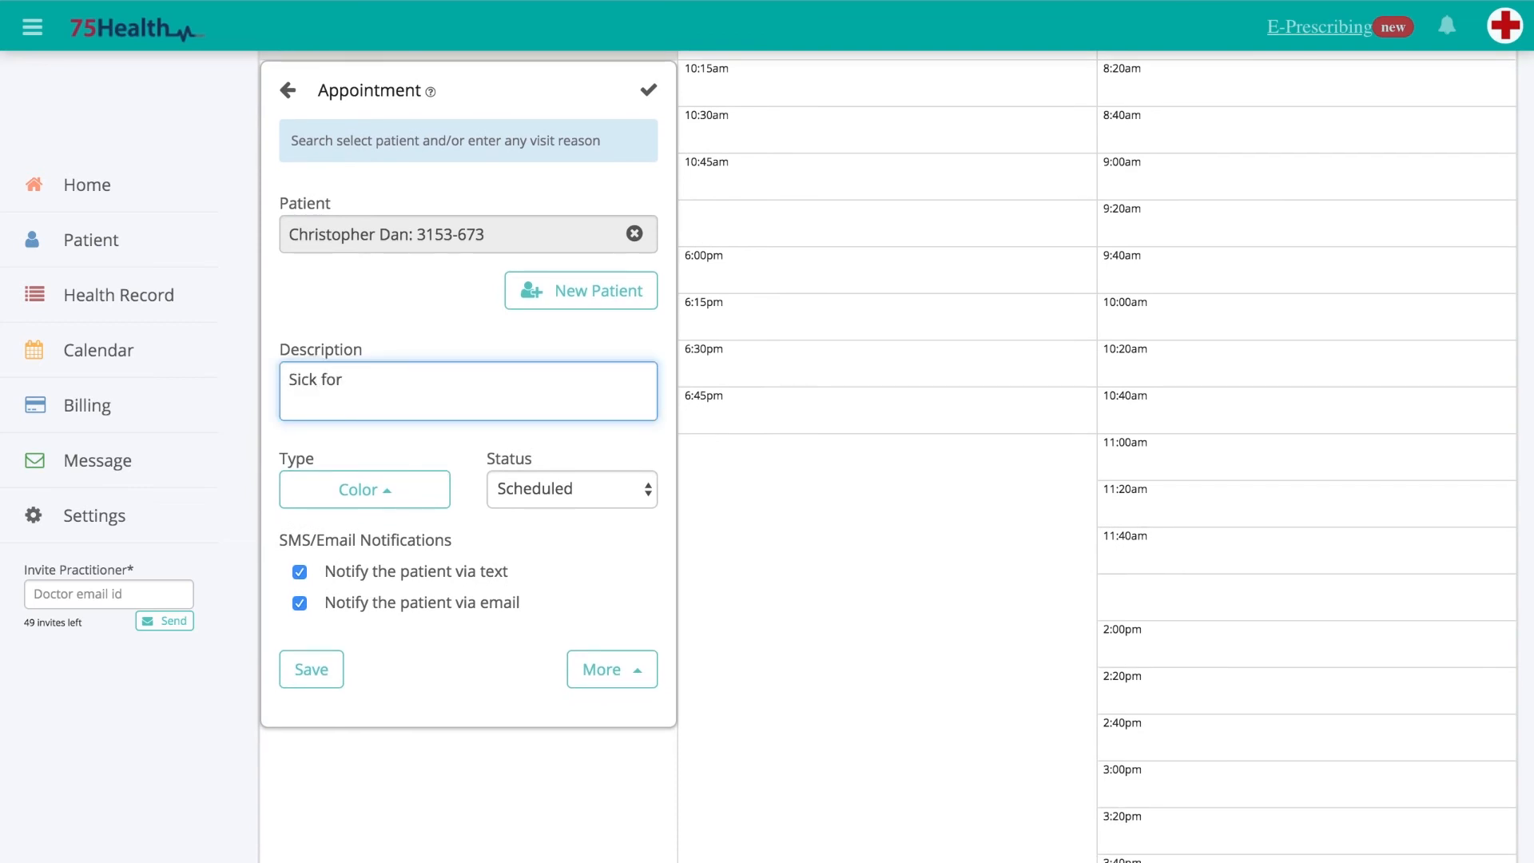
{"action": "type", "text": " 4 days"}
Step: Set the appointment's type color to yellow and its status to Scheduled
{"action": "left_click", "coordinate": [401, 493]}
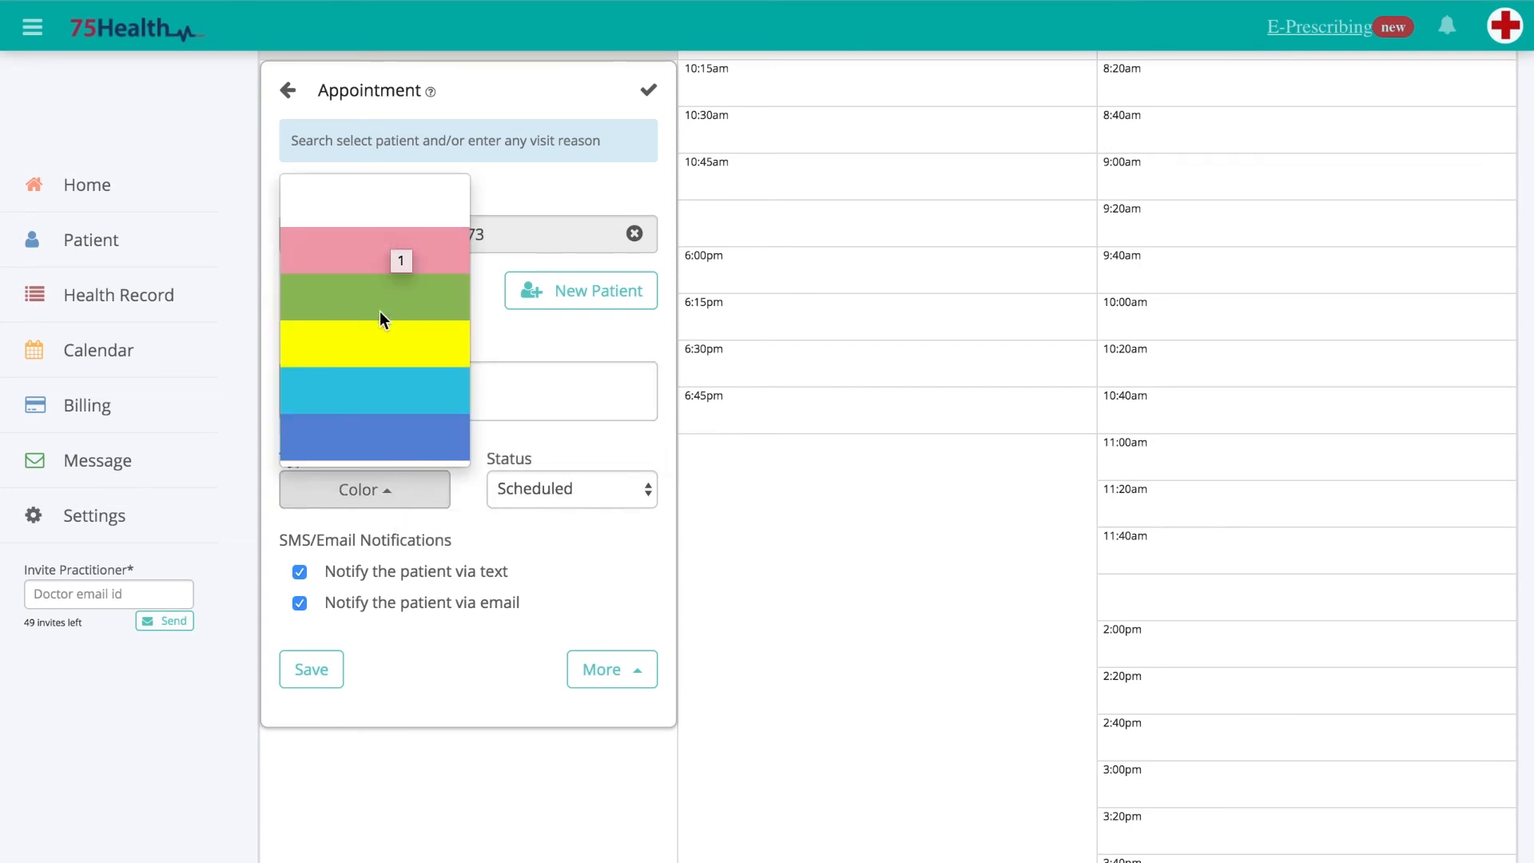
{"action": "left_click", "coordinate": [377, 361]}
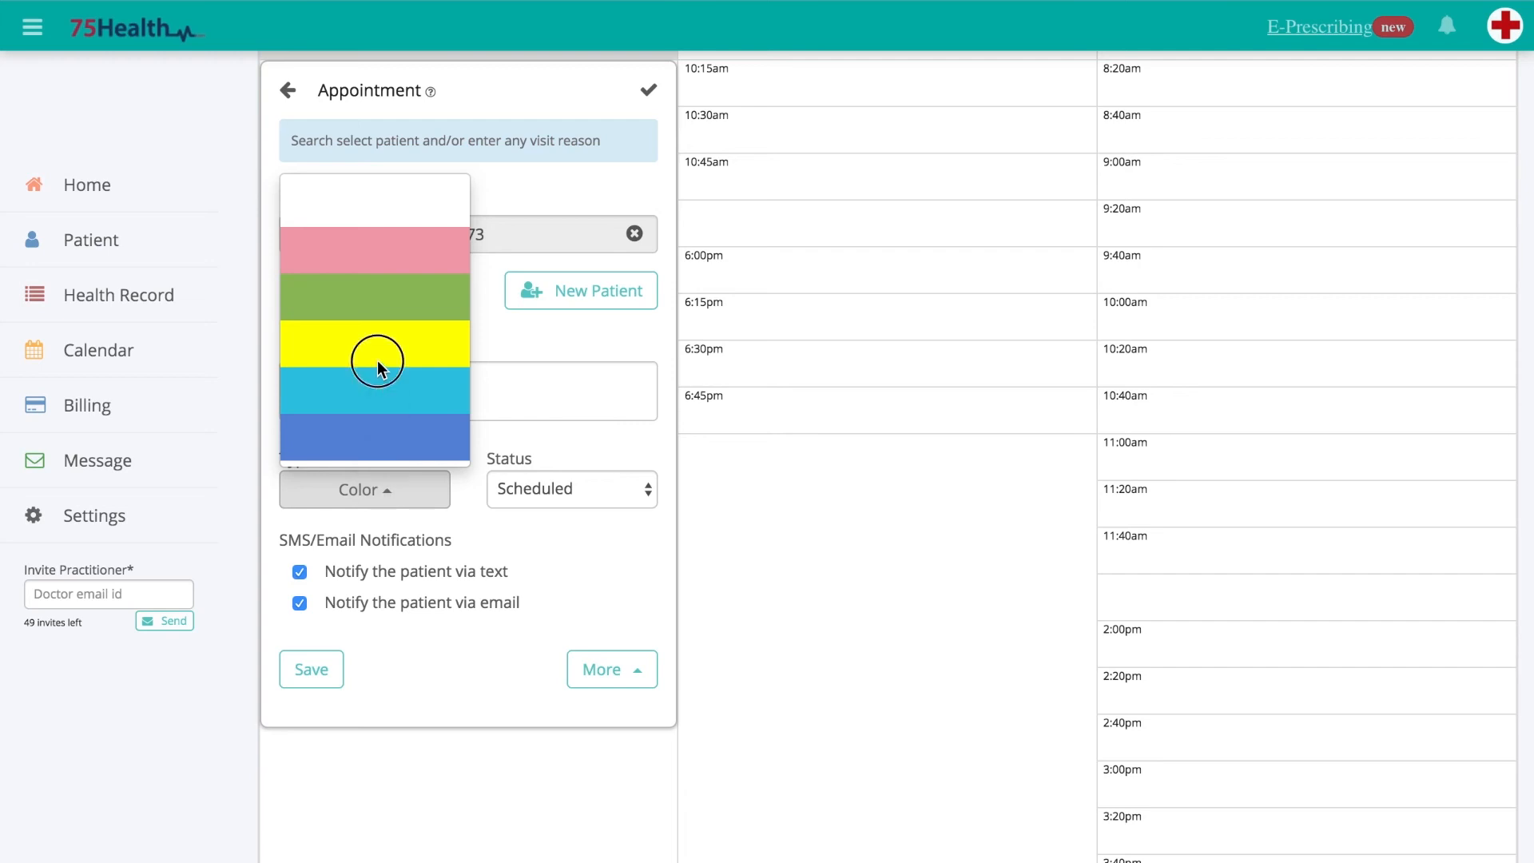
{"action": "left_click", "coordinate": [522, 492]}
{"action": "left_click", "coordinate": [519, 491]}
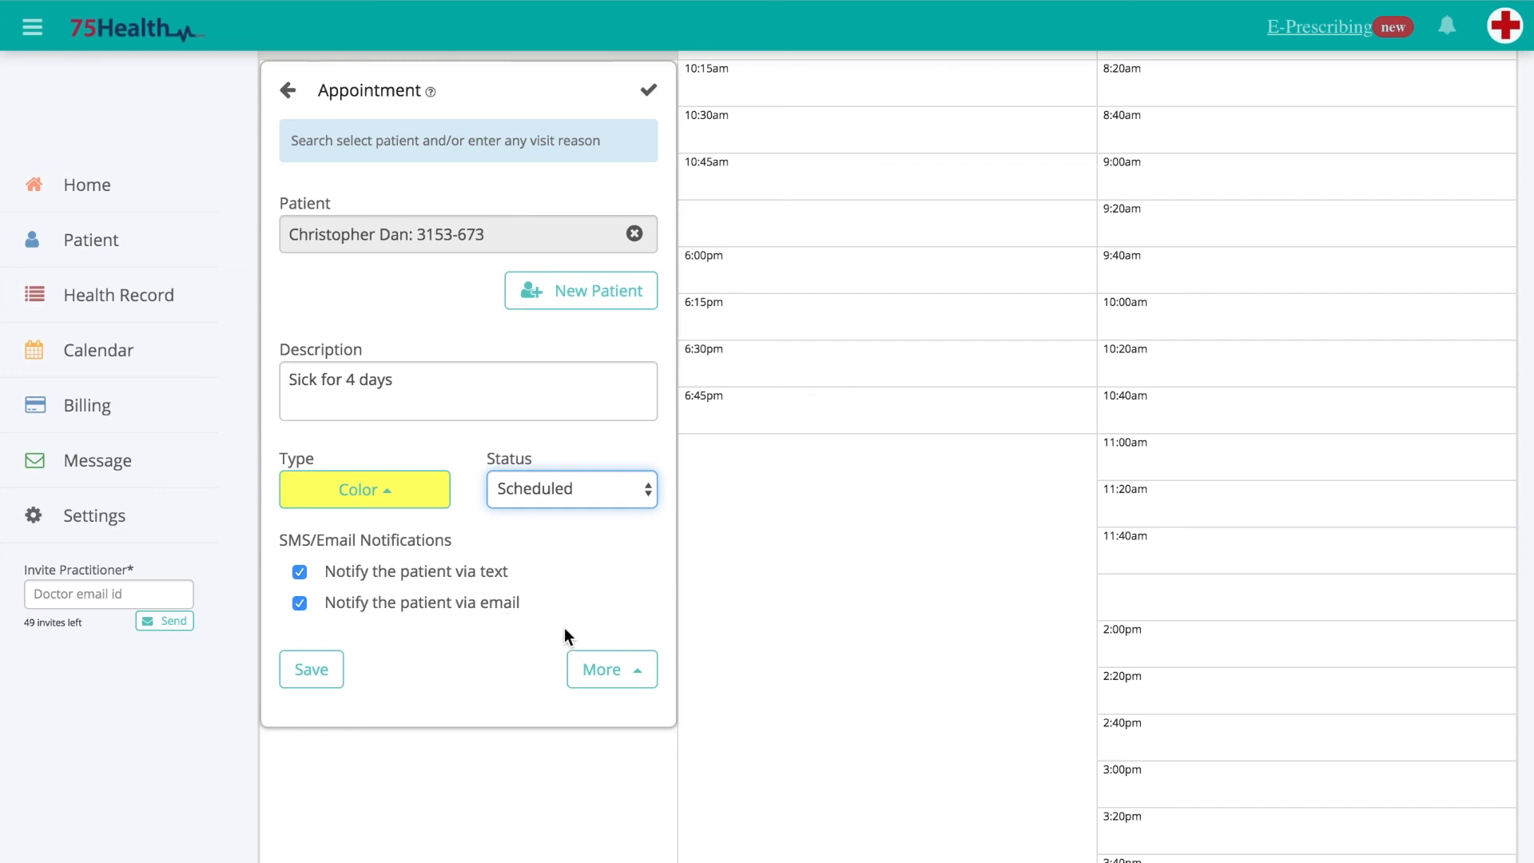
Step: Check the additional SMS and email display options, save the appointment and dismiss the notice
{"action": "left_click", "coordinate": [583, 666]}
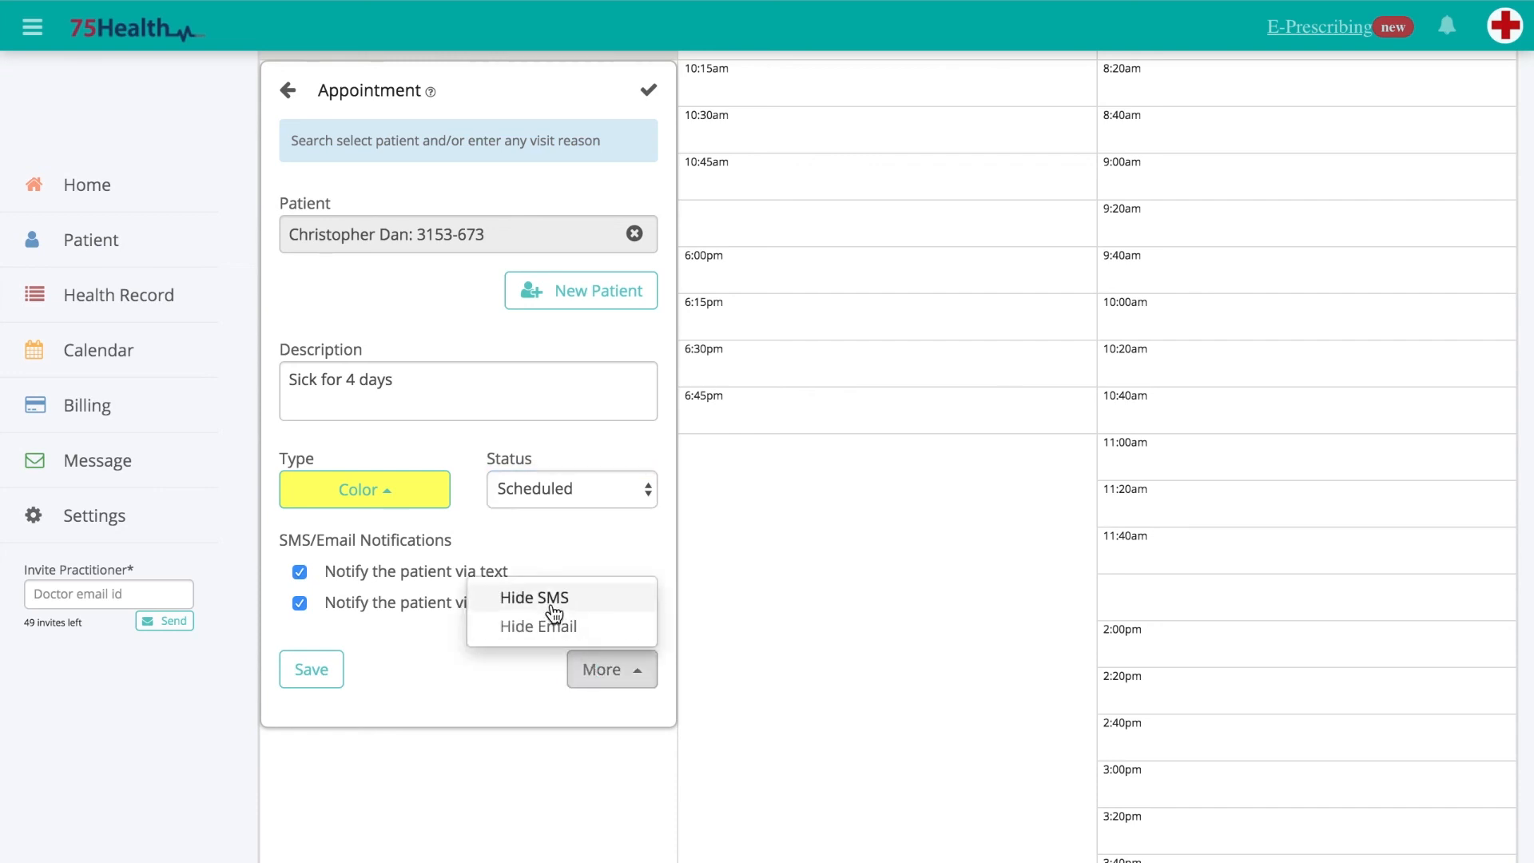
{"action": "left_click", "coordinate": [536, 668]}
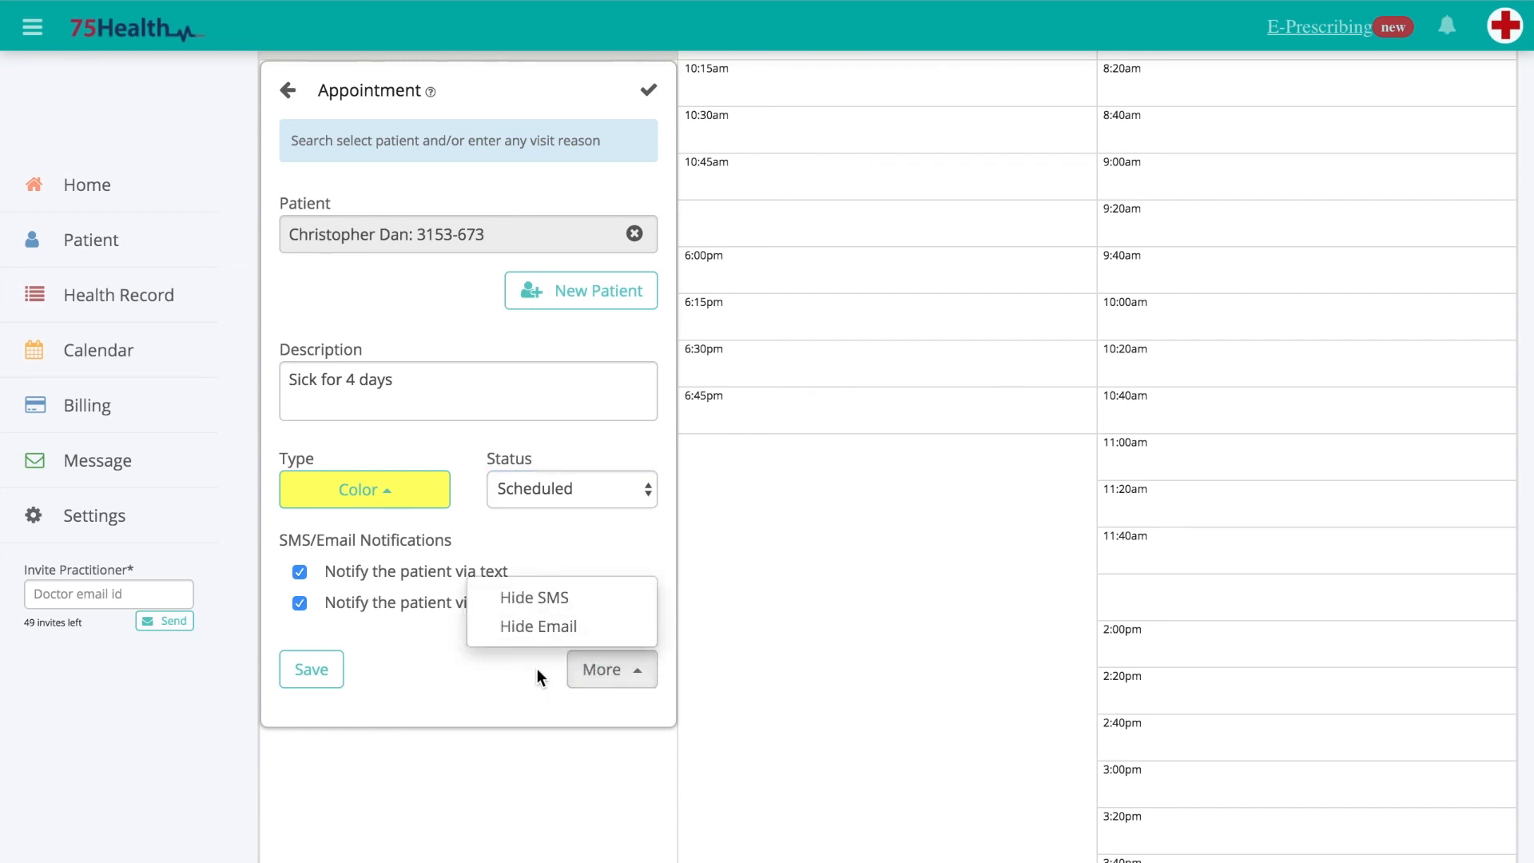
{"action": "left_click", "coordinate": [332, 674]}
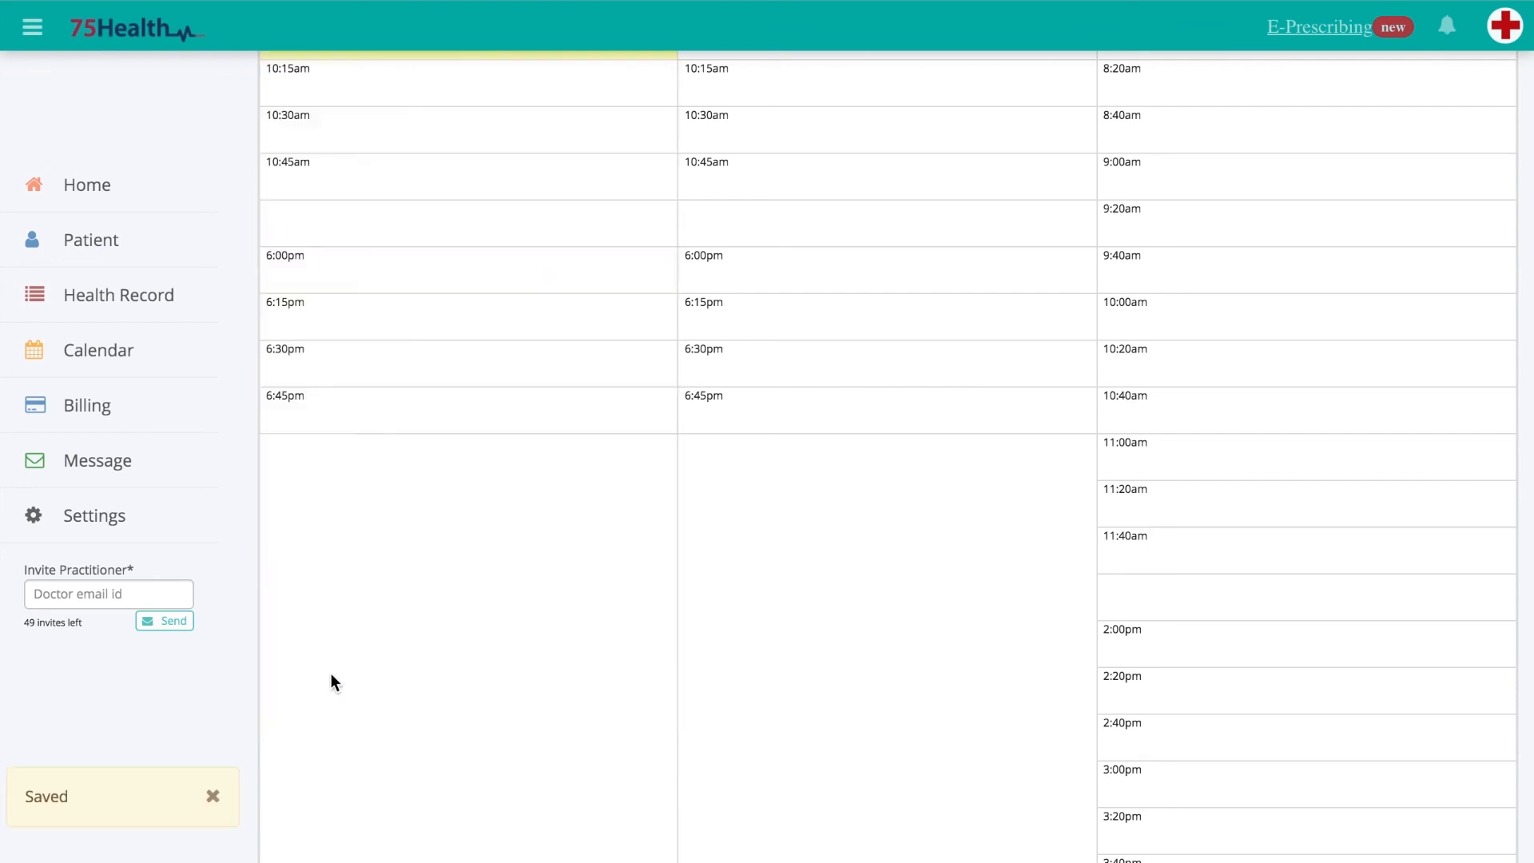
{"action": "left_click", "coordinate": [220, 794]}
{"action": "scroll", "coordinate": [398, 693], "scroll_direction": "up", "scroll_amount": 1}
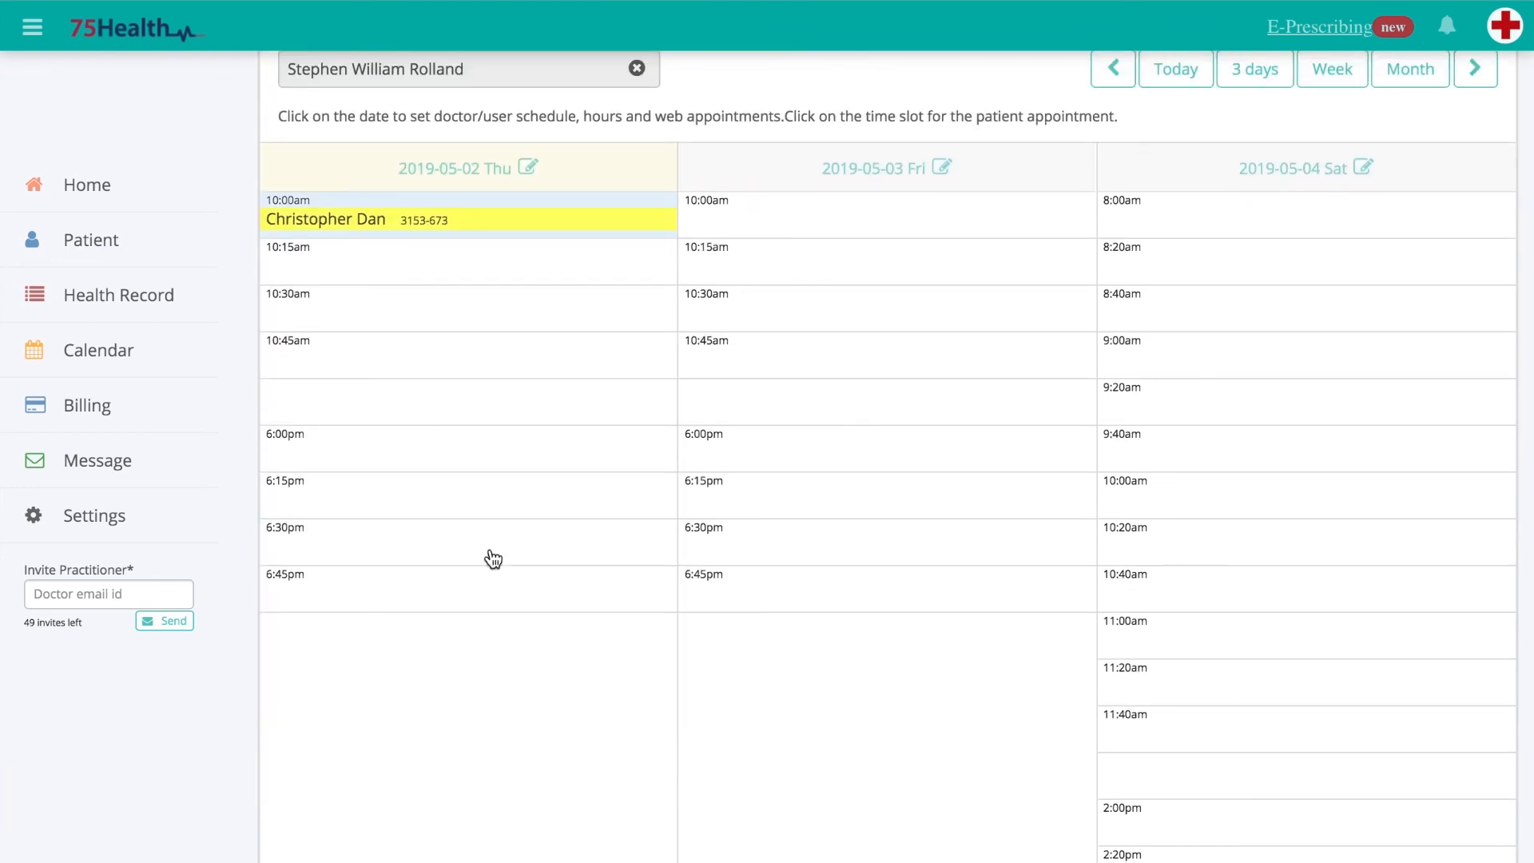
Step: Reopen the 10:00am appointment on 2019-05-02, change its status to In Progress and save it
{"action": "left_click", "coordinate": [407, 233]}
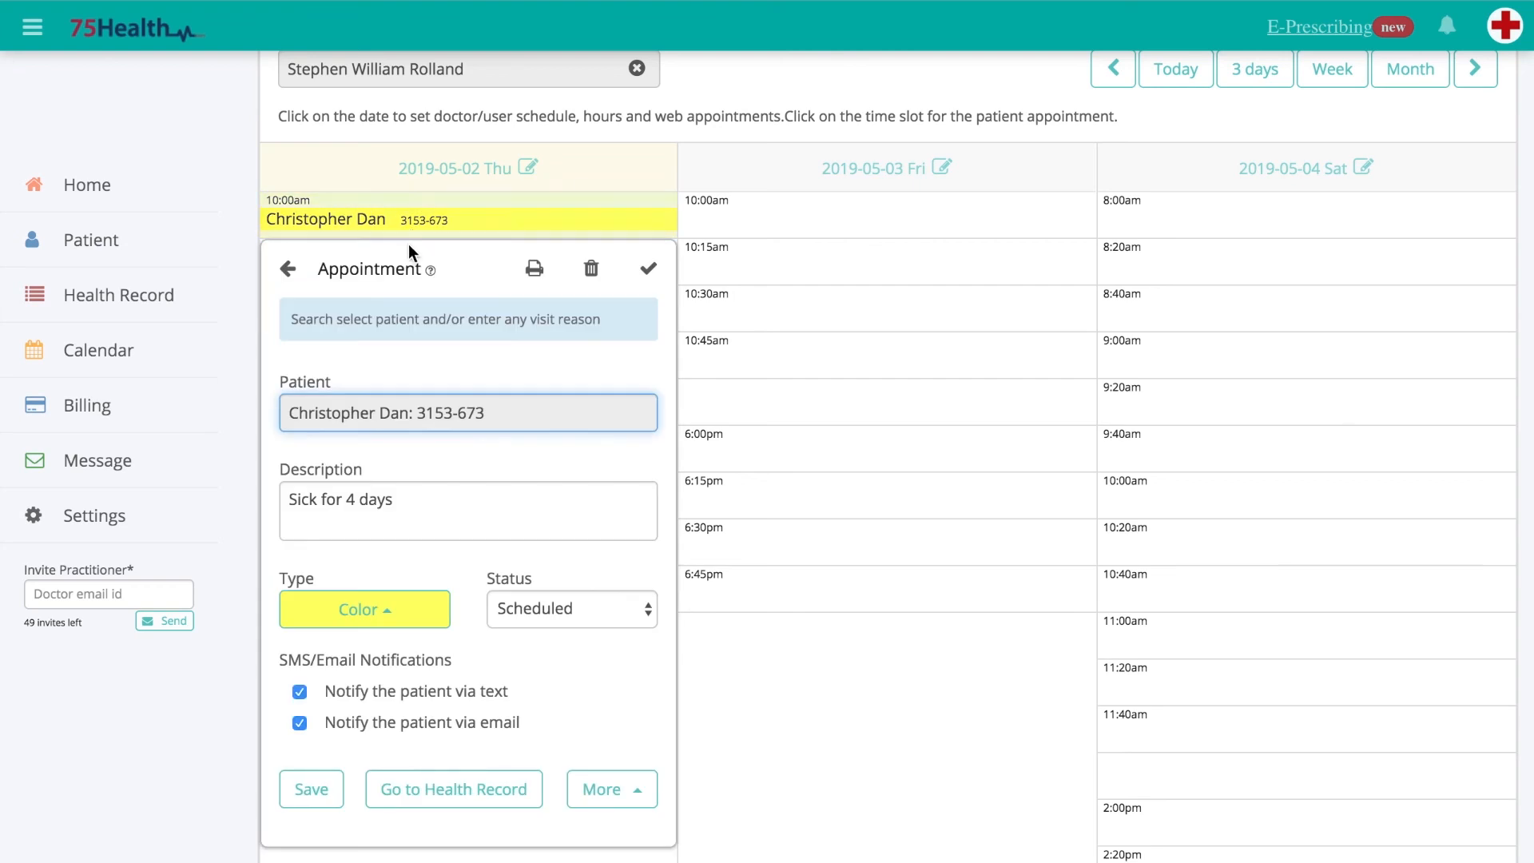
{"action": "left_click", "coordinate": [513, 607]}
{"action": "left_click", "coordinate": [524, 646]}
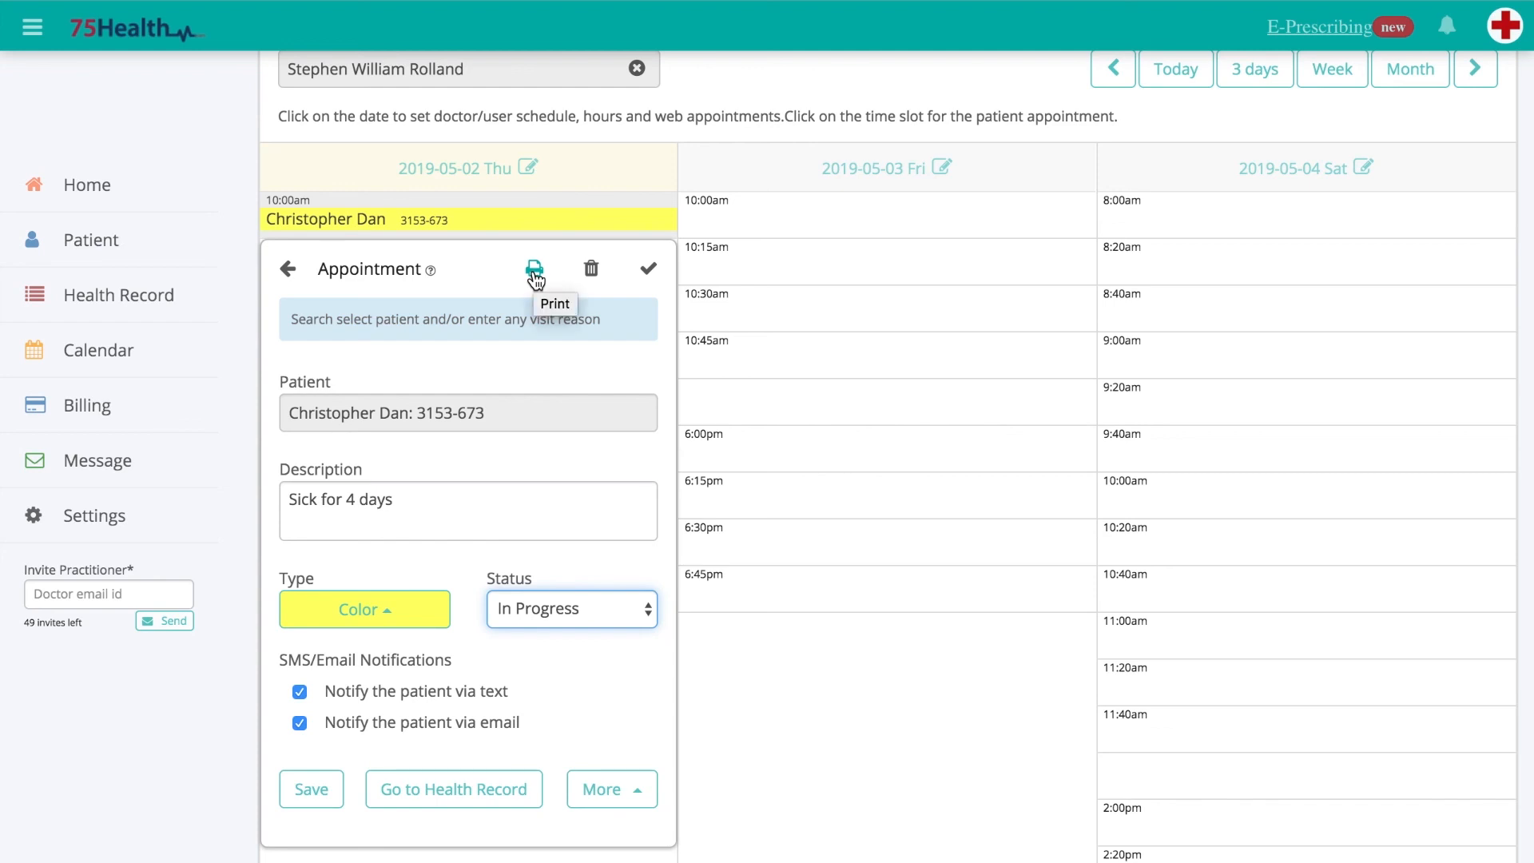
{"action": "left_click", "coordinate": [589, 270]}
{"action": "left_click", "coordinate": [588, 374]}
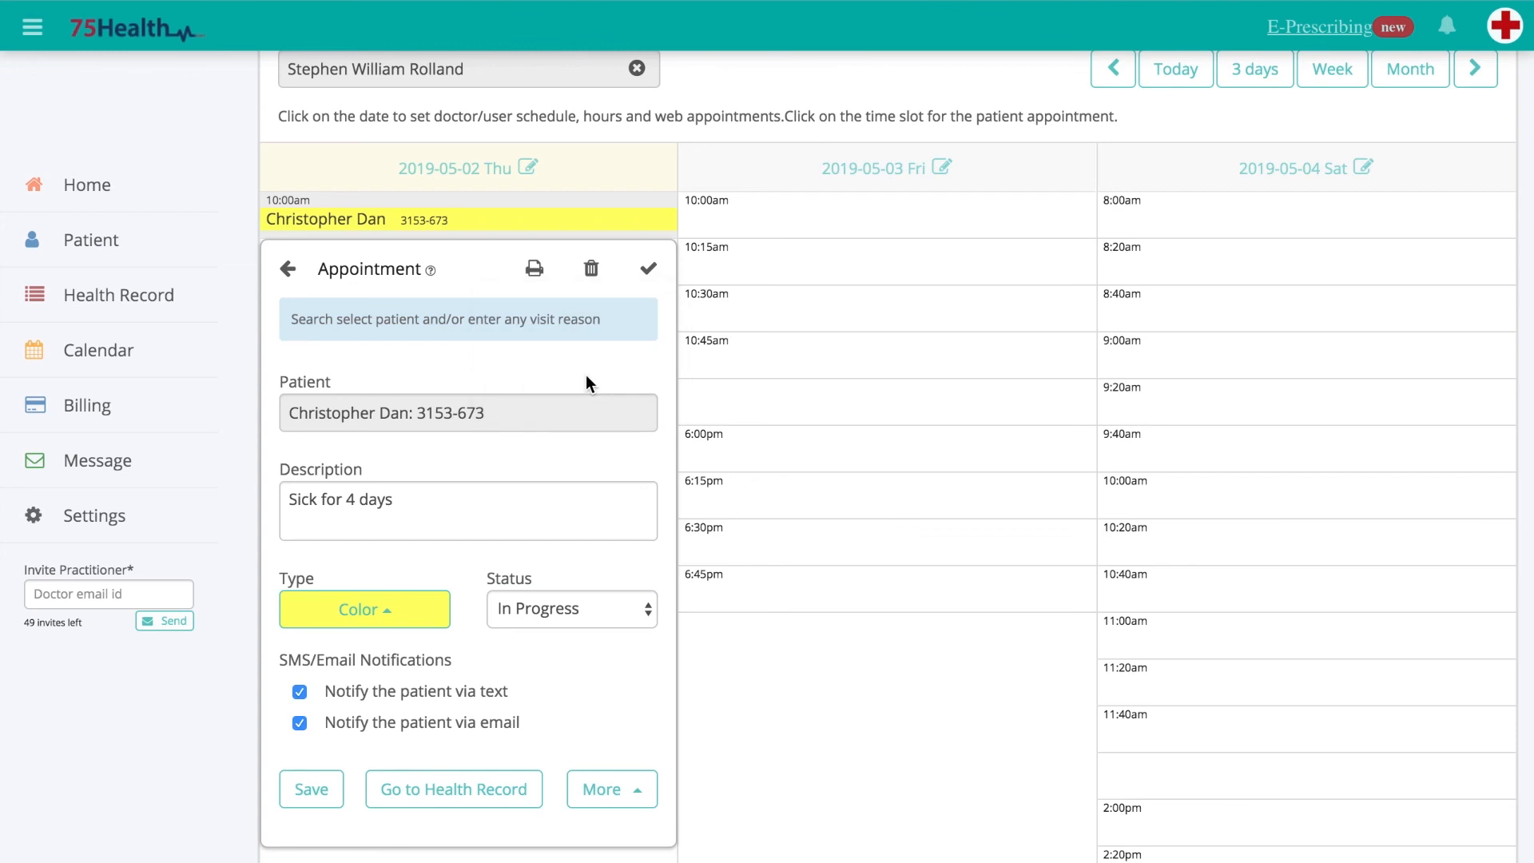
{"action": "scroll", "coordinate": [565, 658], "scroll_direction": "down", "scroll_amount": 1}
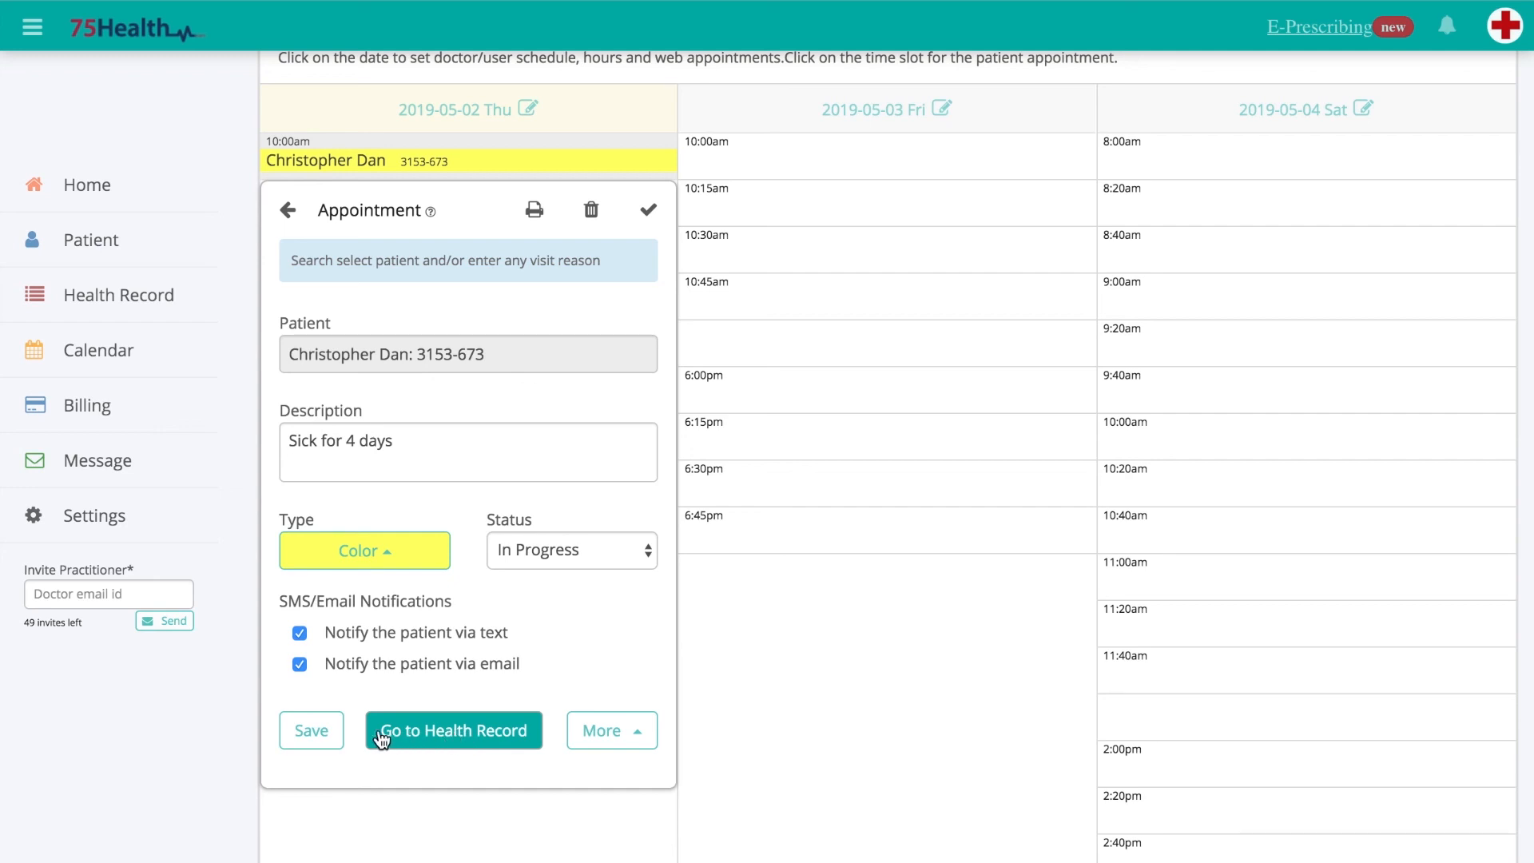
{"action": "left_click", "coordinate": [331, 730]}
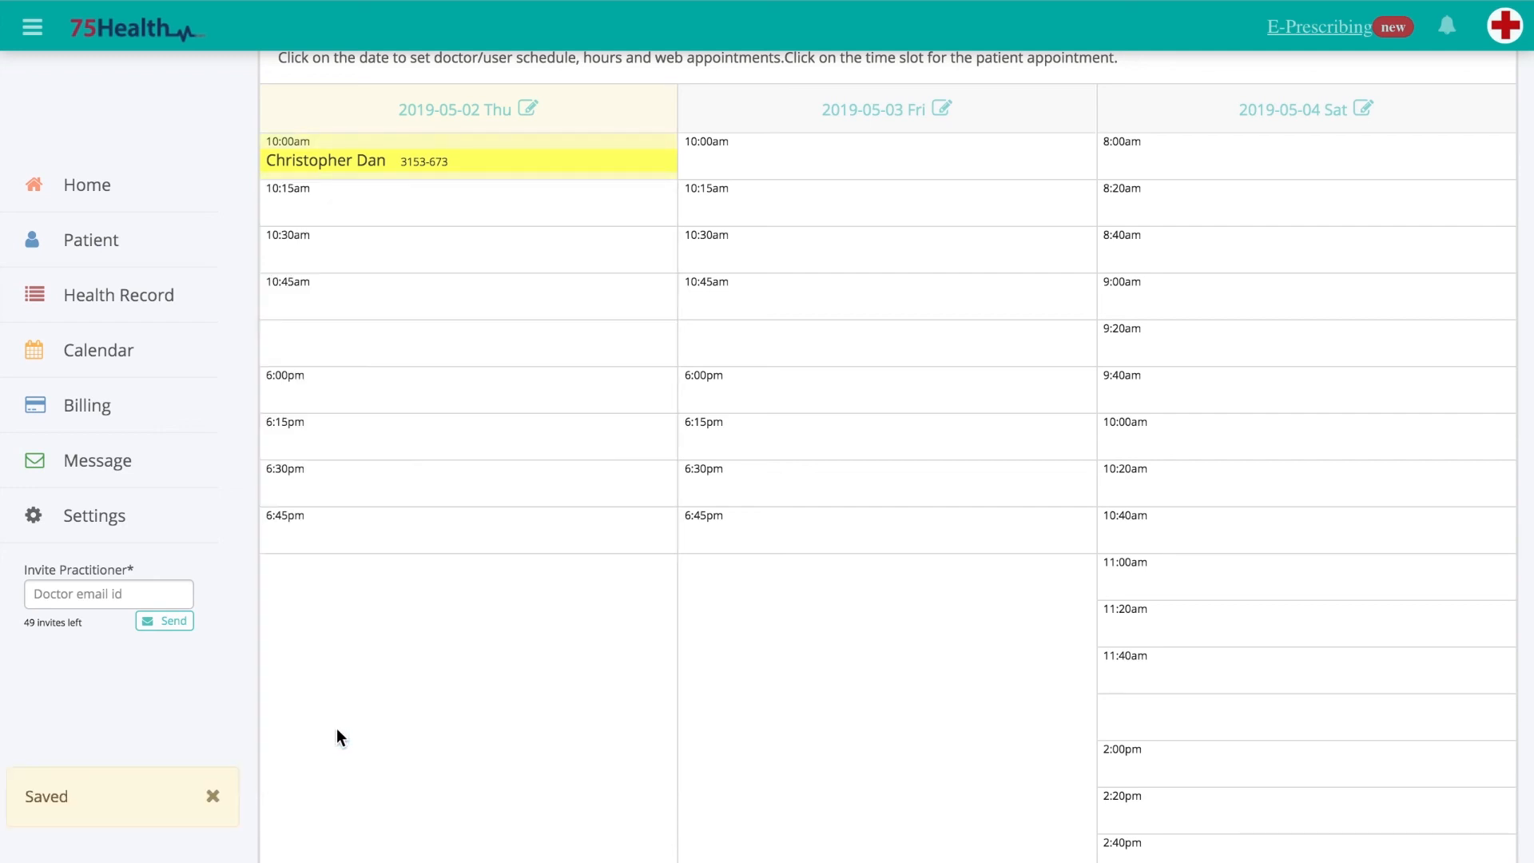
{"action": "left_click", "coordinate": [213, 803]}
{"action": "scroll", "coordinate": [375, 773], "scroll_direction": "up", "scroll_amount": 2}
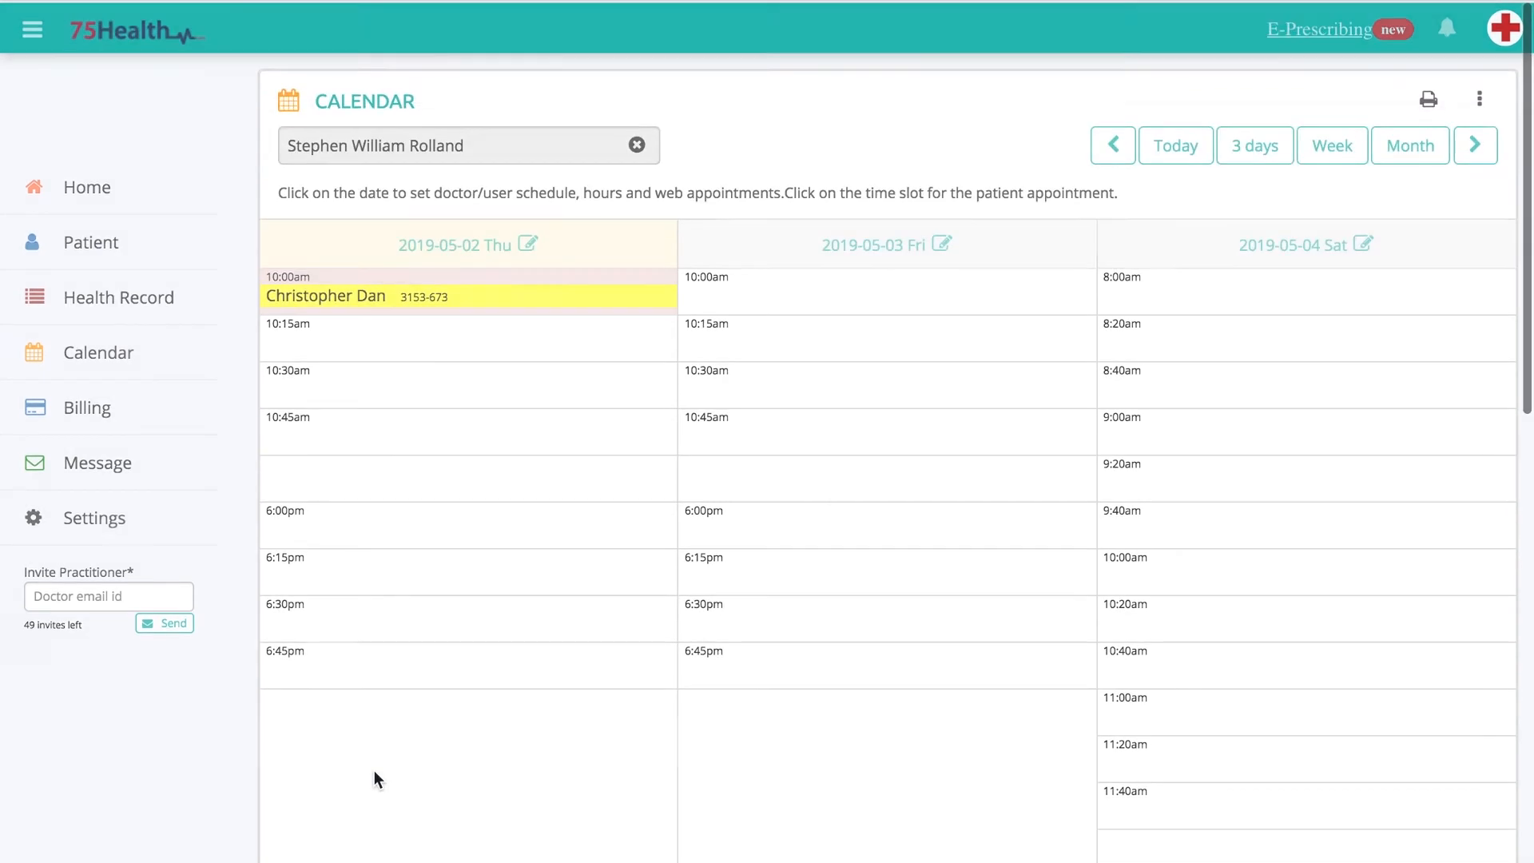